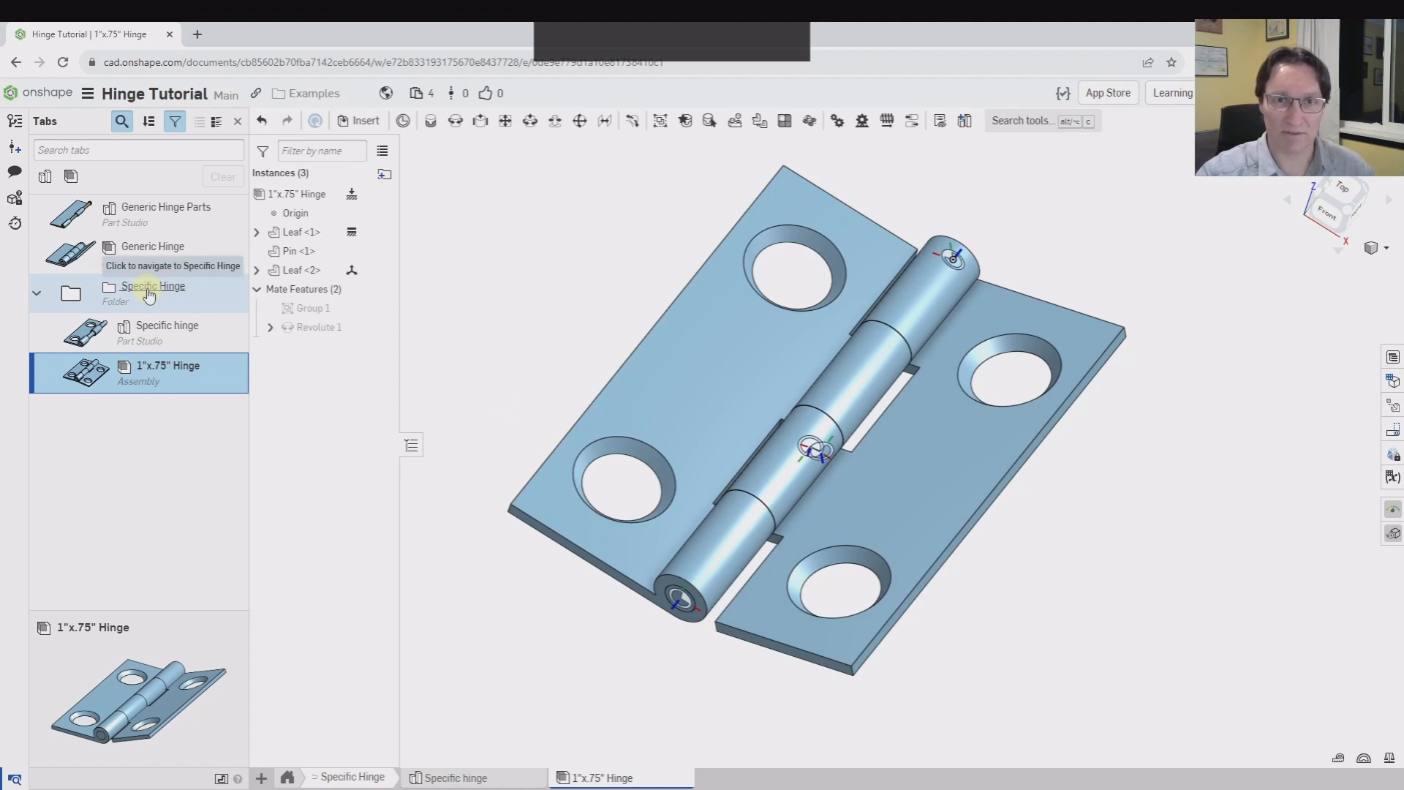
- Move the Specific Hinge folder to a new document named "Temp hinge" without moving its referenced tabs
{"action": "right_click", "coordinate": [149, 293]}
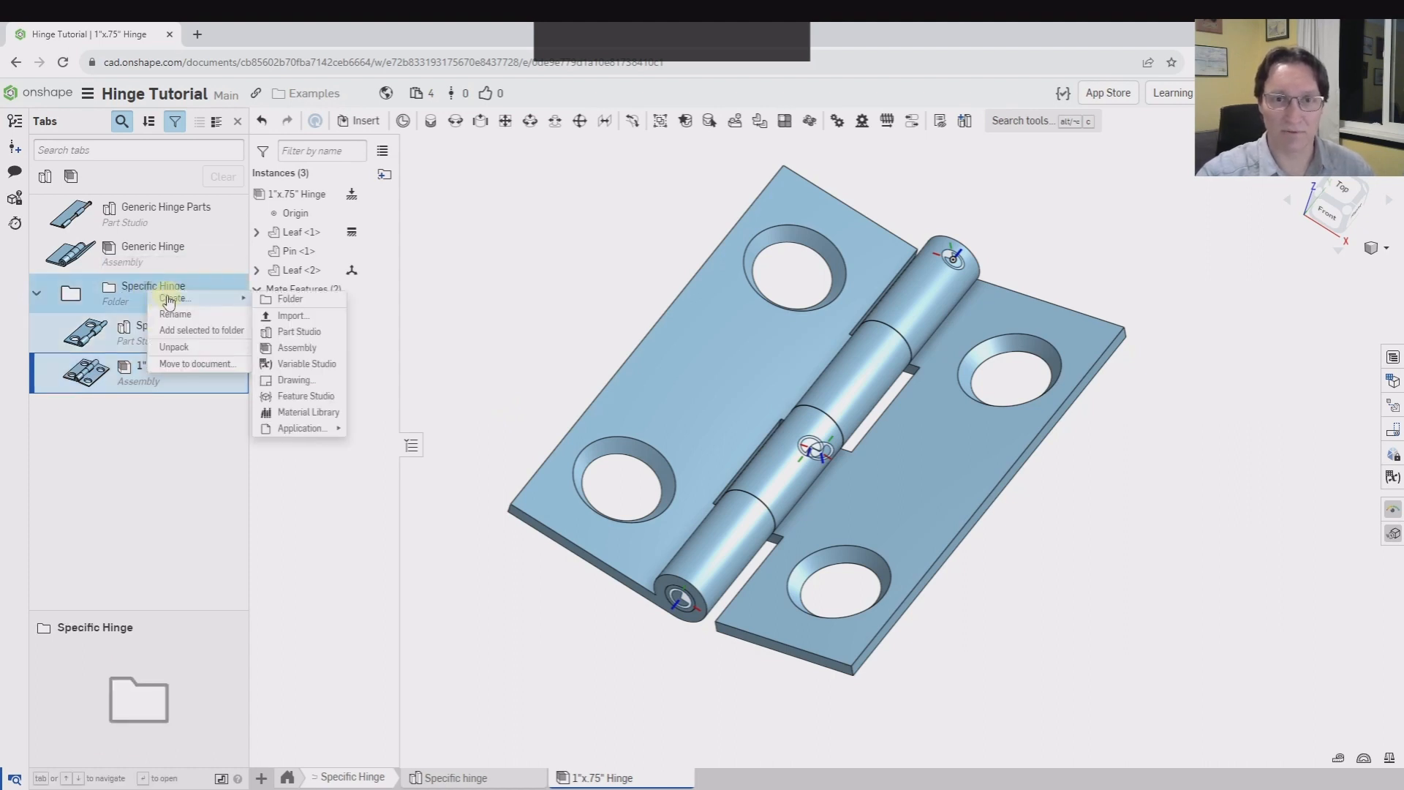
{"action": "left_click", "coordinate": [196, 366]}
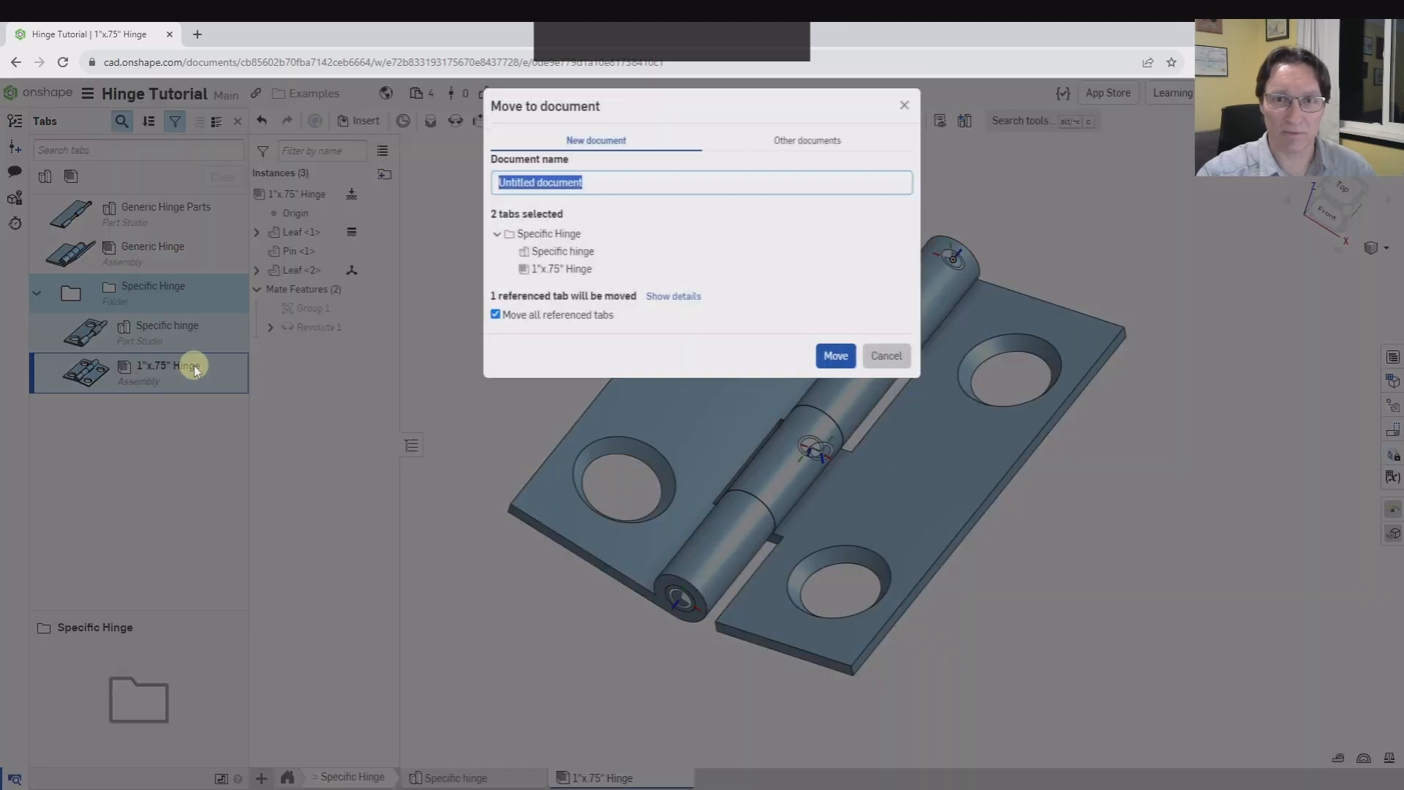
{"action": "left_click", "coordinate": [670, 305]}
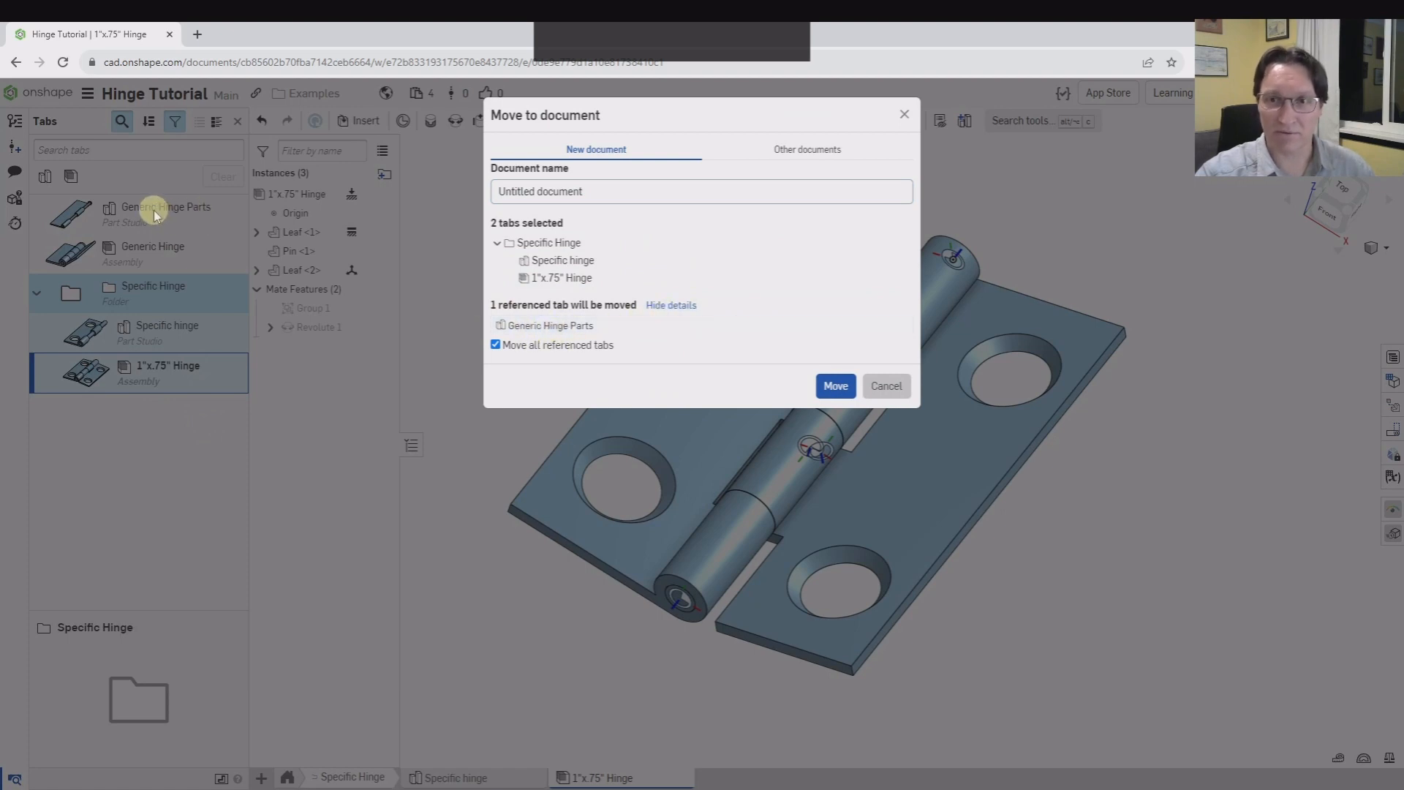
{"action": "left_click", "coordinate": [496, 345]}
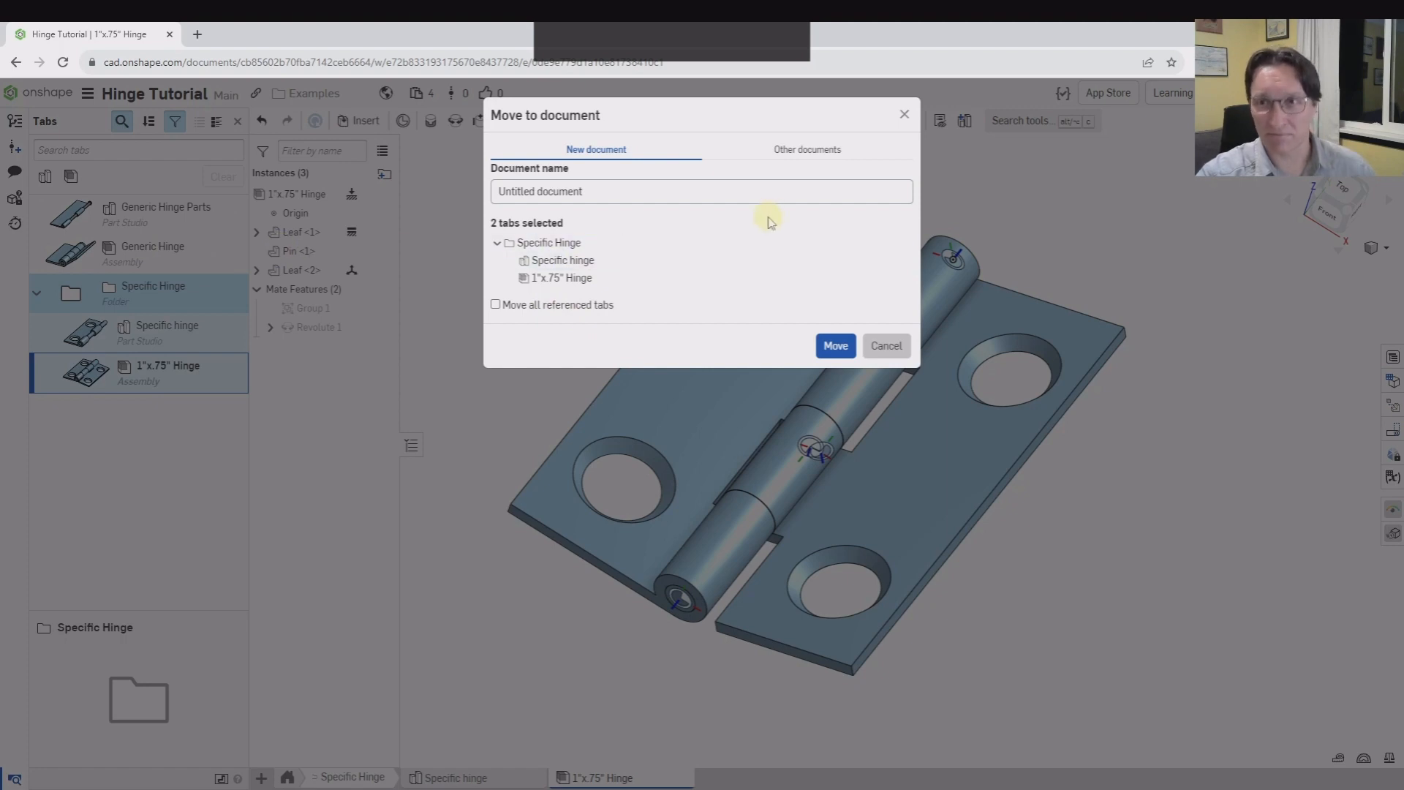
{"action": "left_click_drag", "start_coordinate": [605, 191], "coordinate": [505, 191]}
{"action": "type", "text": "Temp"}
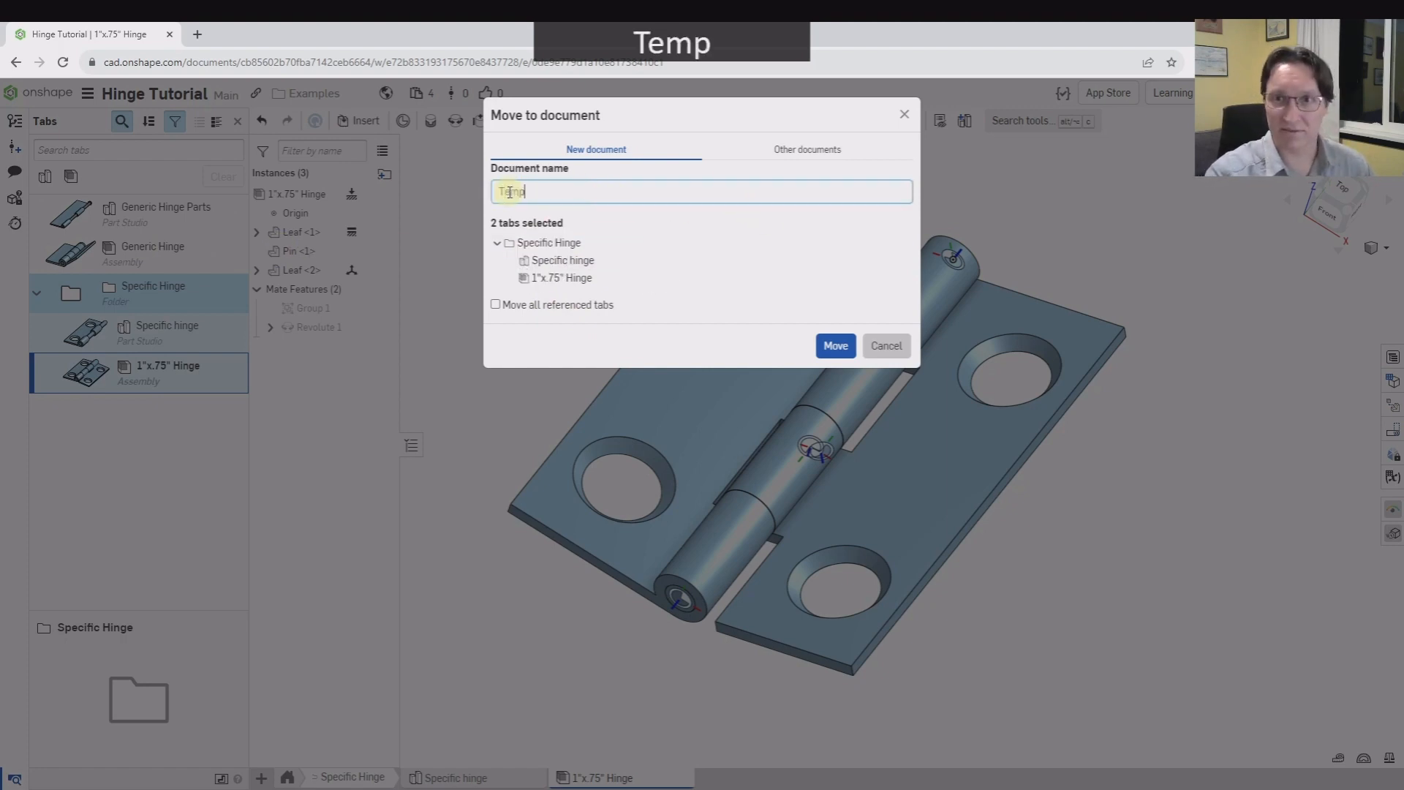
{"action": "type", "text": " hinge"}
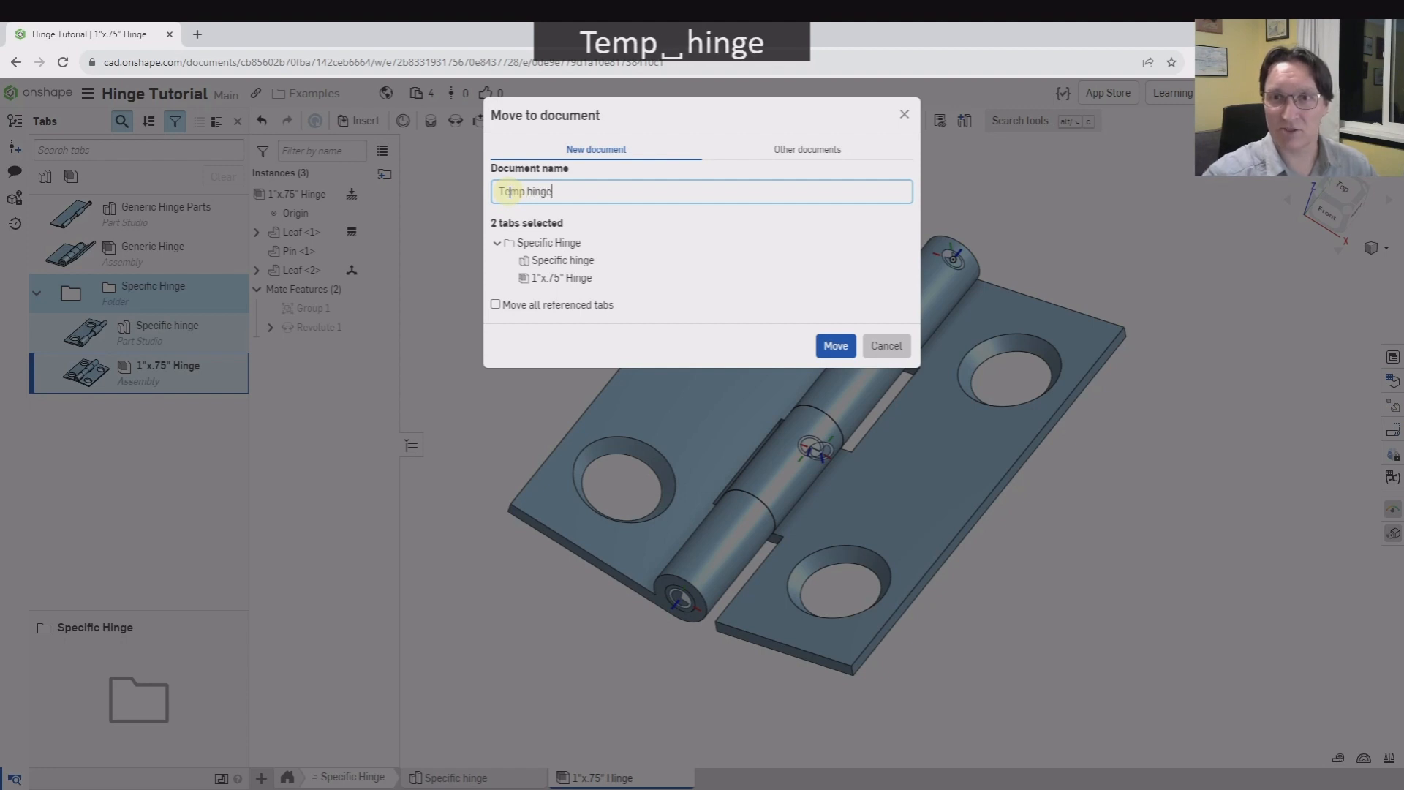
{"action": "left_click", "coordinate": [844, 344]}
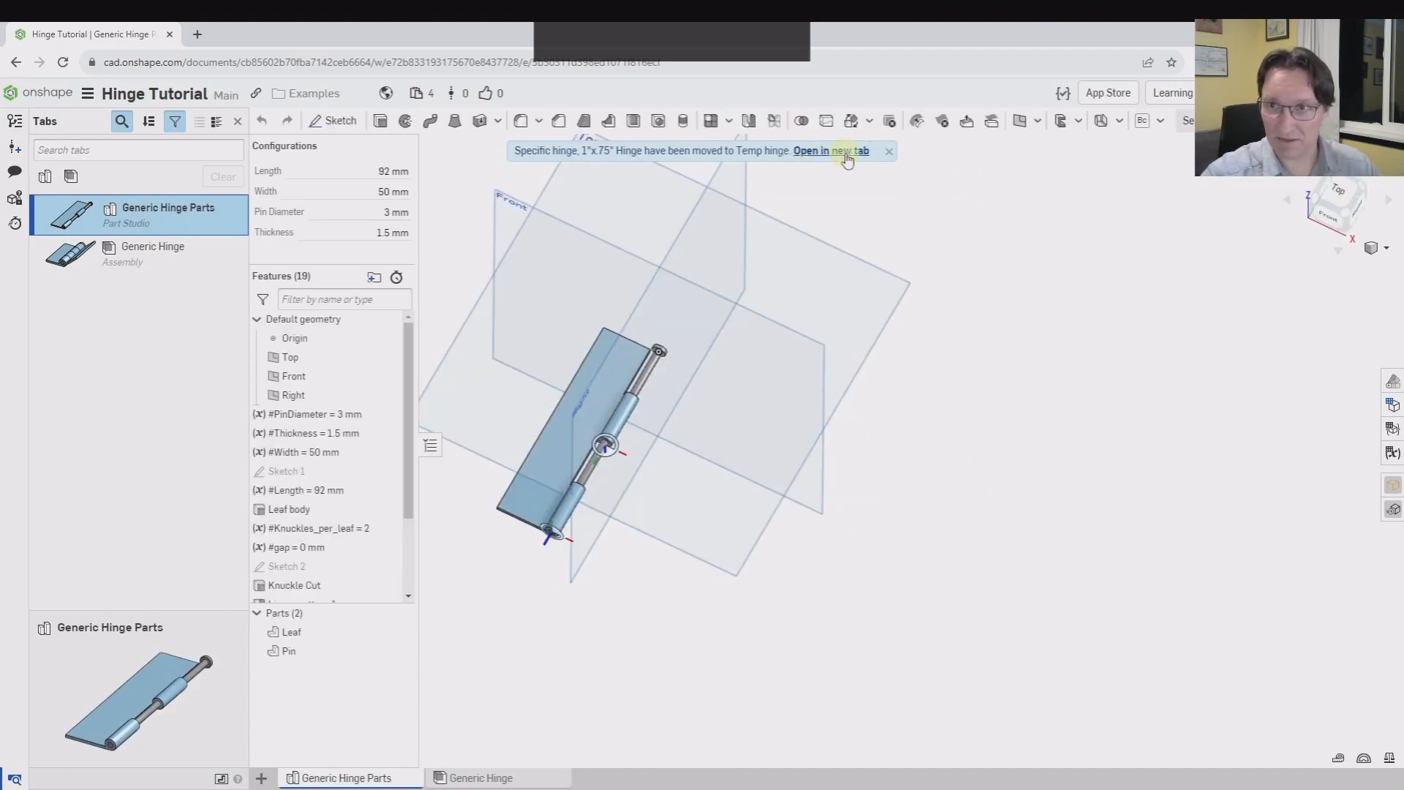
- Open the new Temp hinge document and view its 1"x.75" Hinge assembly and Specific hinge part studio
{"action": "left_click", "coordinate": [847, 152]}
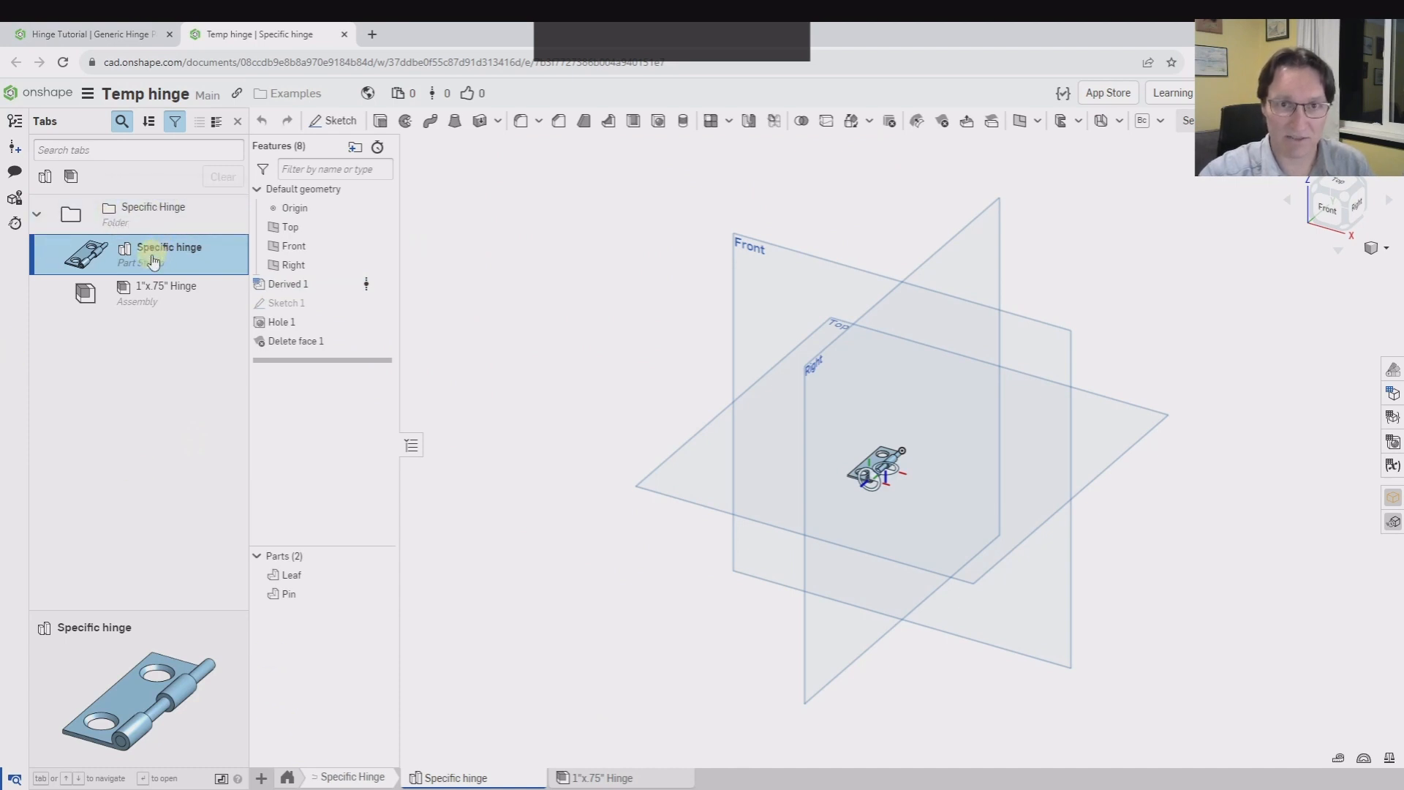
{"action": "left_click", "coordinate": [162, 300]}
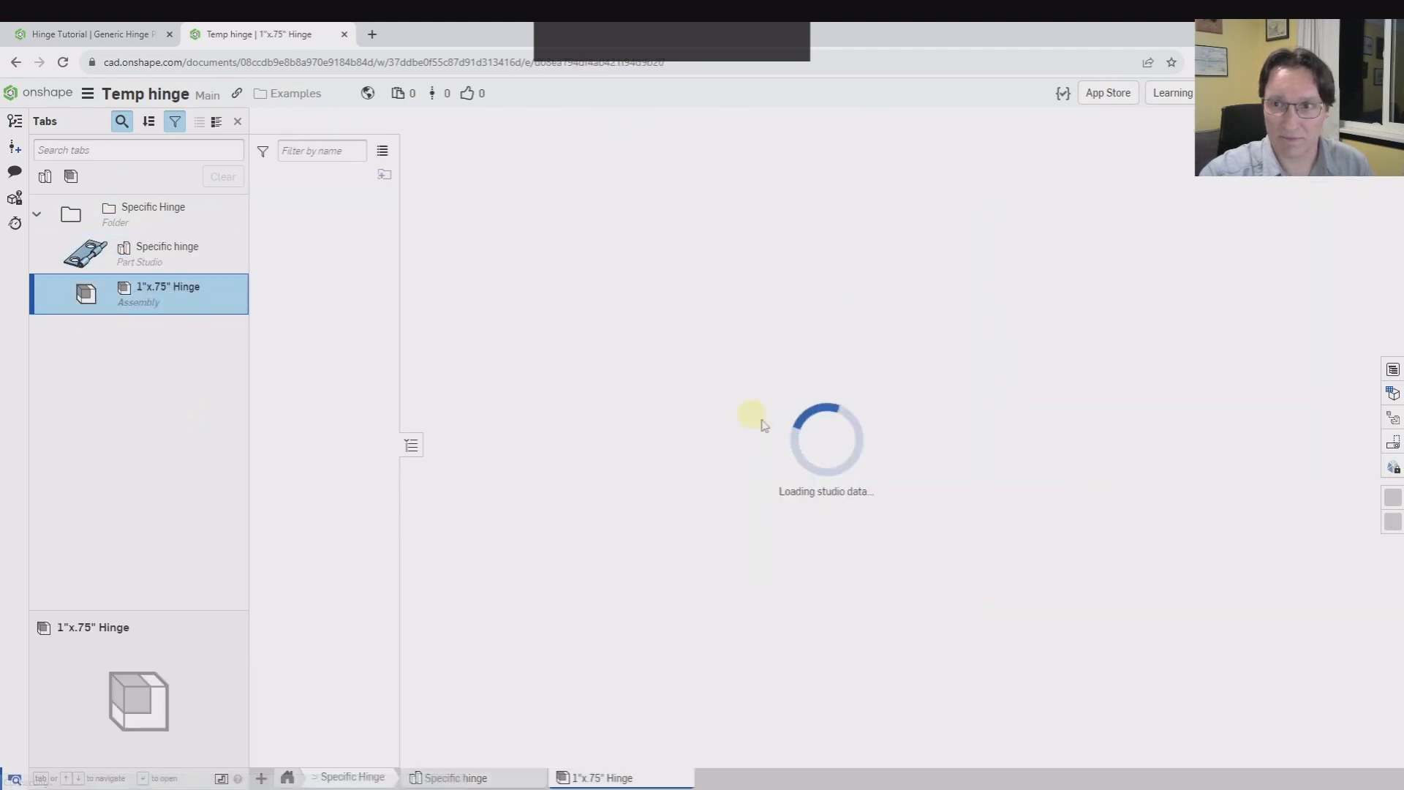
{"action": "left_click", "coordinate": [157, 251]}
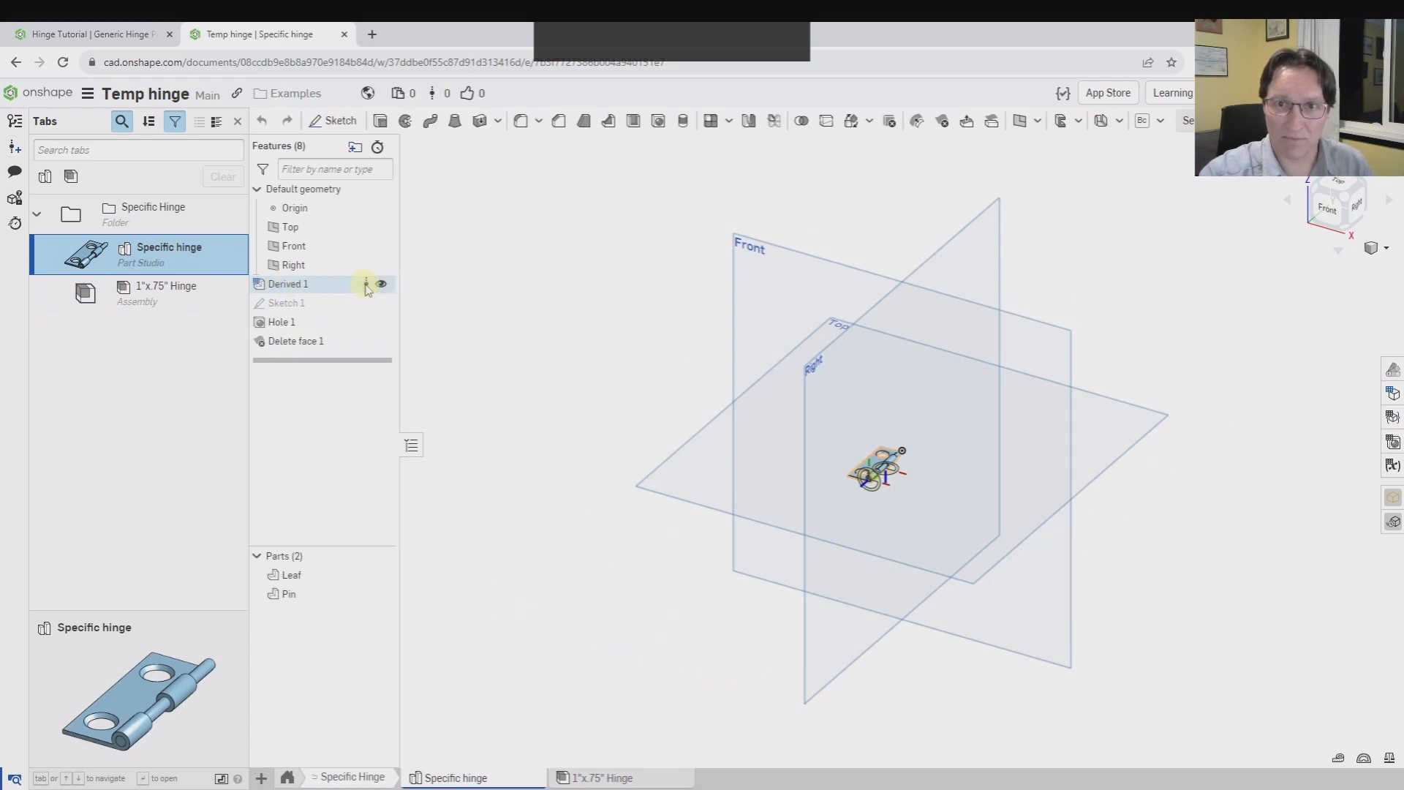
- Inspect the source of the Derived 1 feature and view its linked document, closing both without changes
{"action": "double_click", "coordinate": [293, 286]}
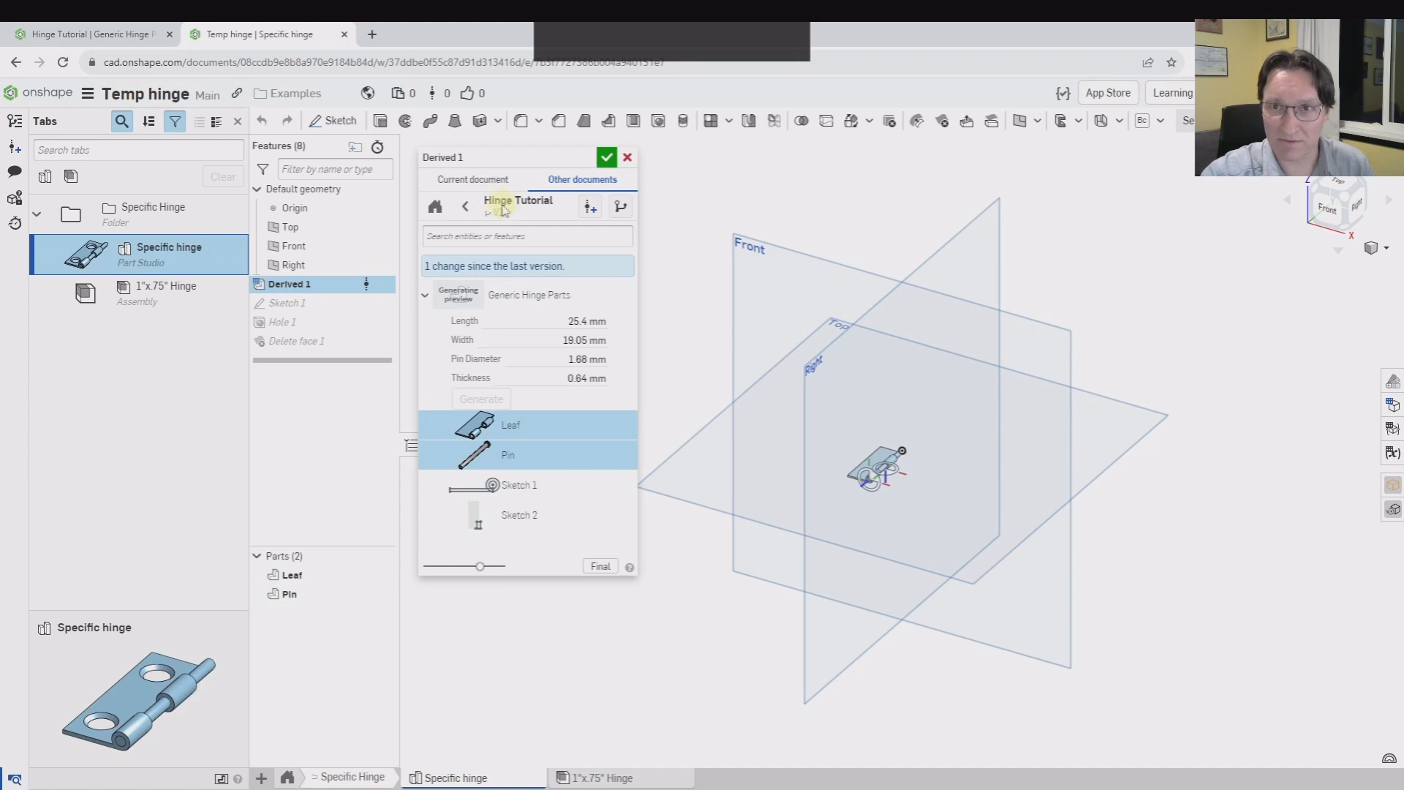
{"action": "left_click", "coordinate": [627, 159]}
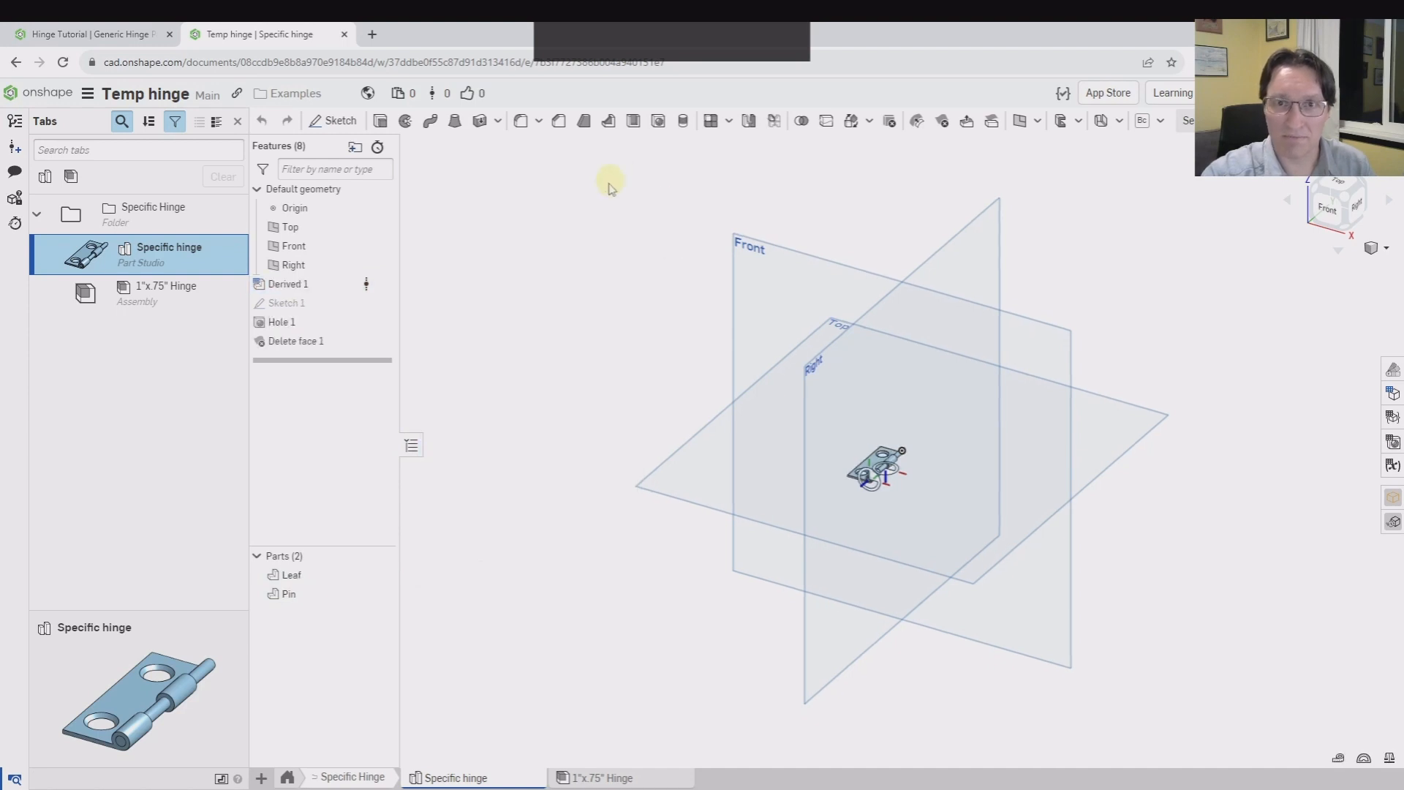
{"action": "right_click", "coordinate": [294, 287]}
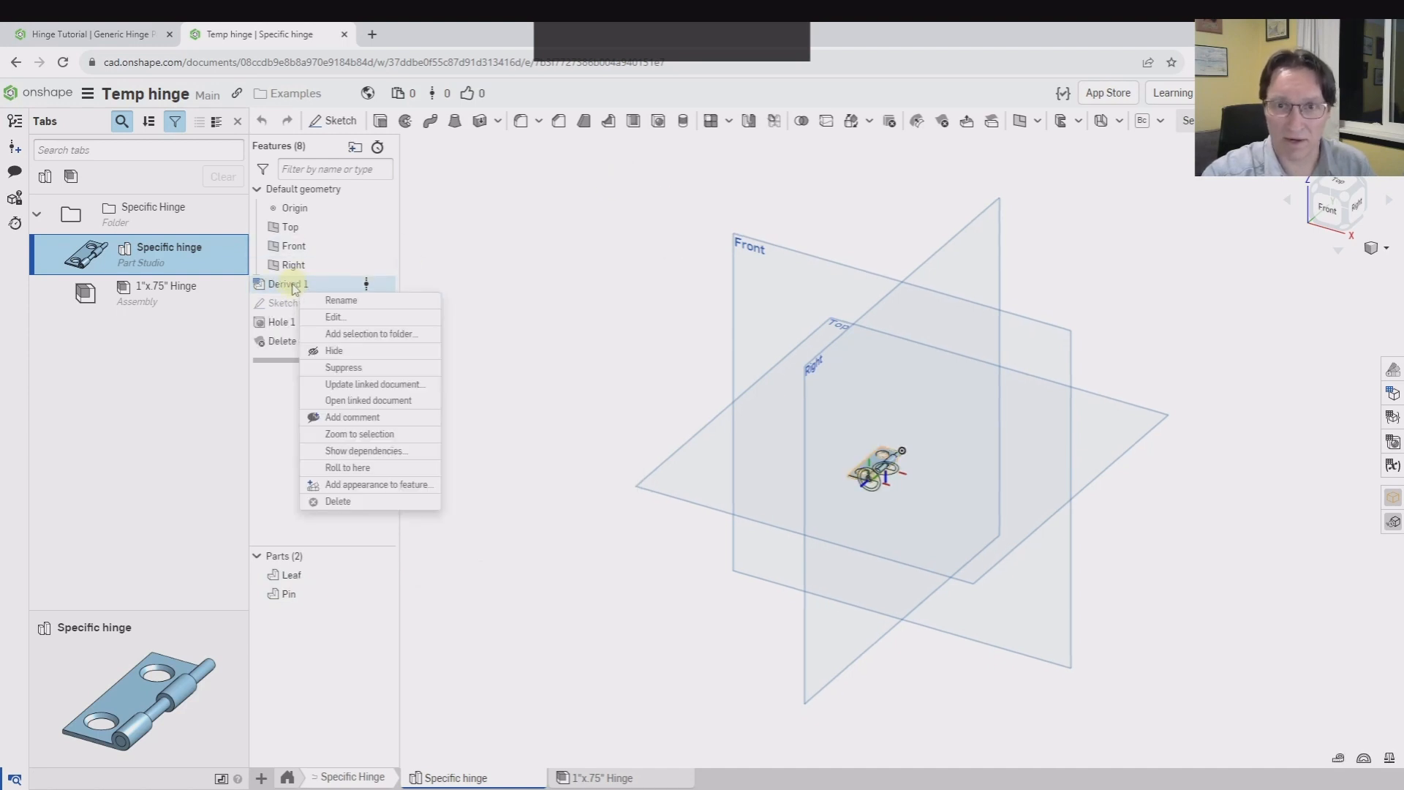
{"action": "left_click", "coordinate": [357, 401]}
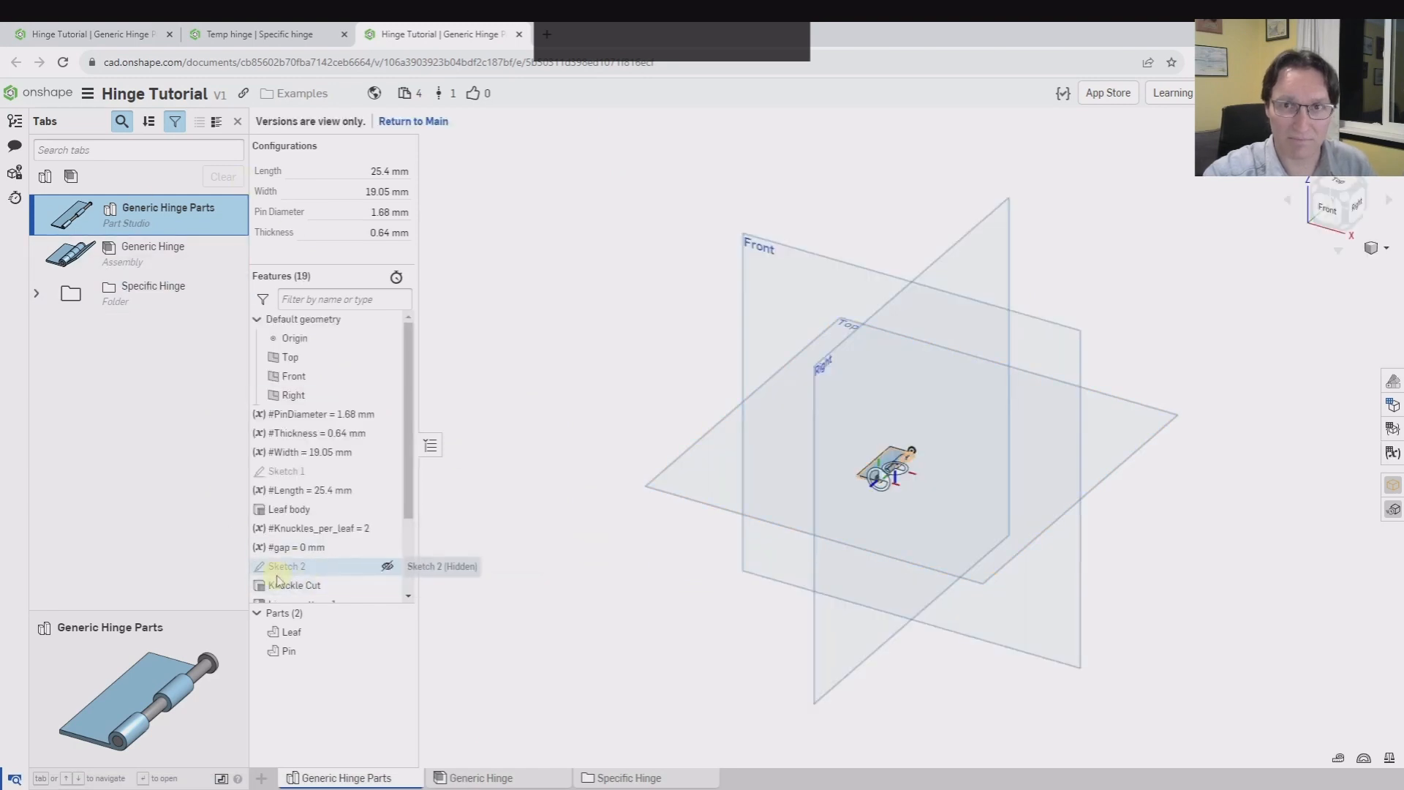
{"action": "left_click", "coordinate": [519, 34]}
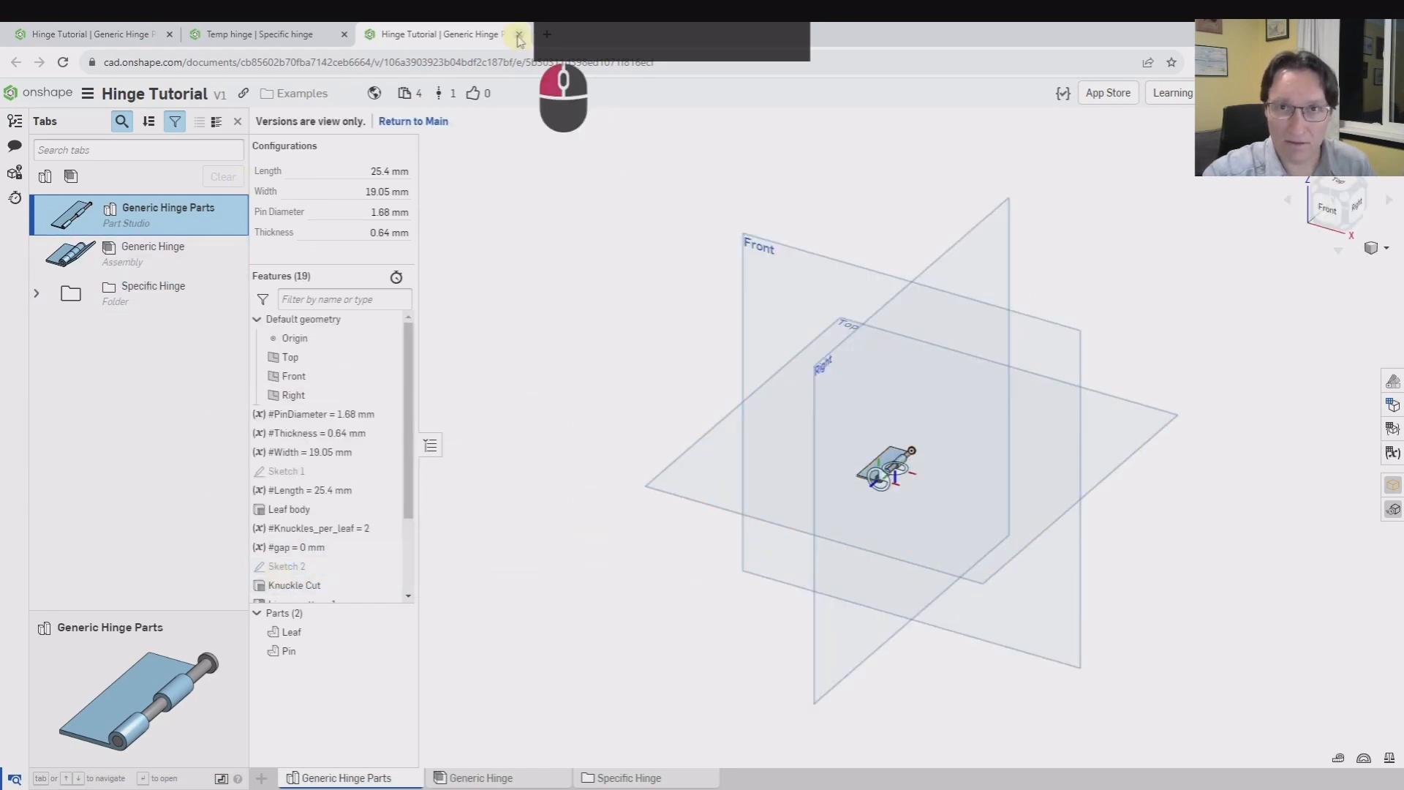
- Switch to the Hinge Tutorial document, view version V1 in its history, and return to the Main workspace
{"action": "left_click", "coordinate": [108, 33]}
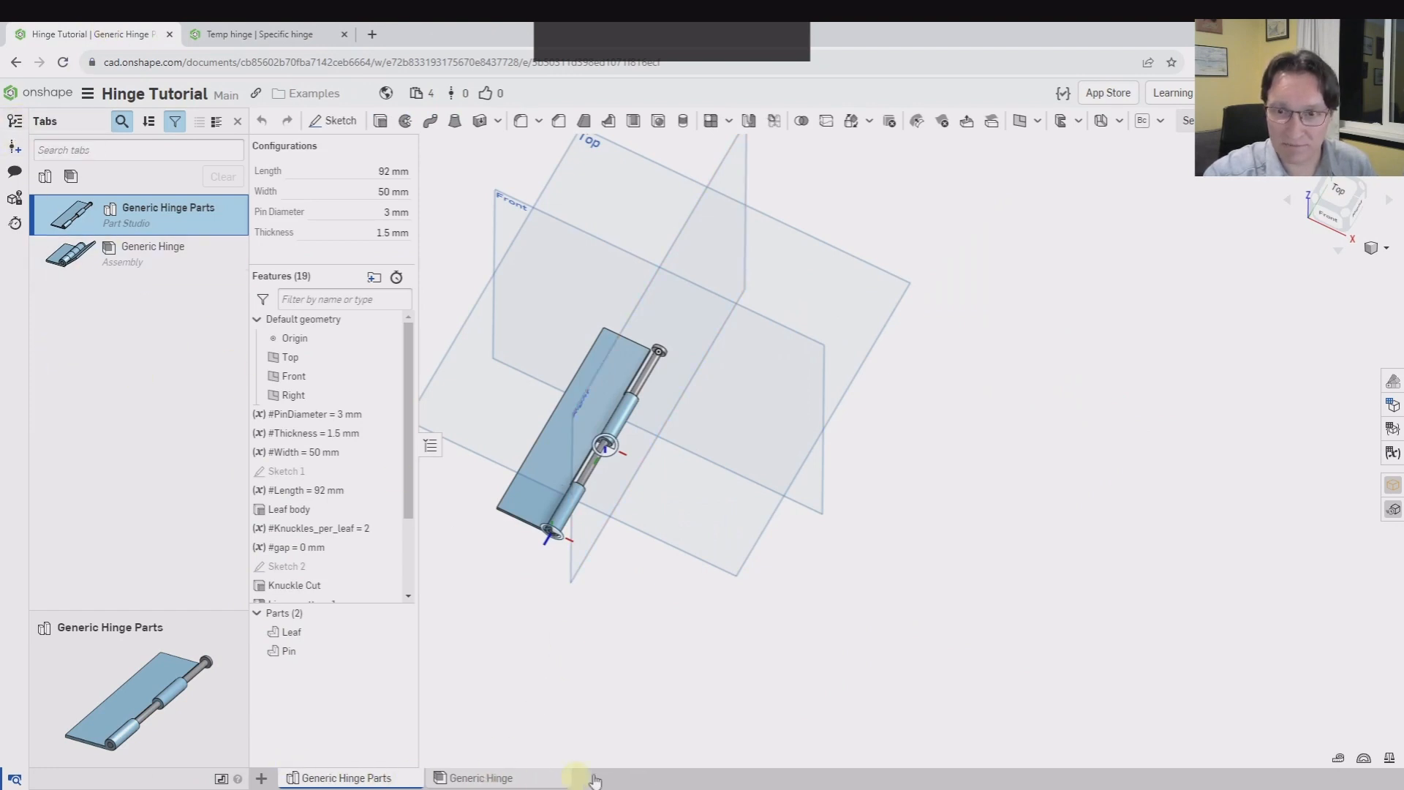
{"action": "left_click", "coordinate": [14, 124]}
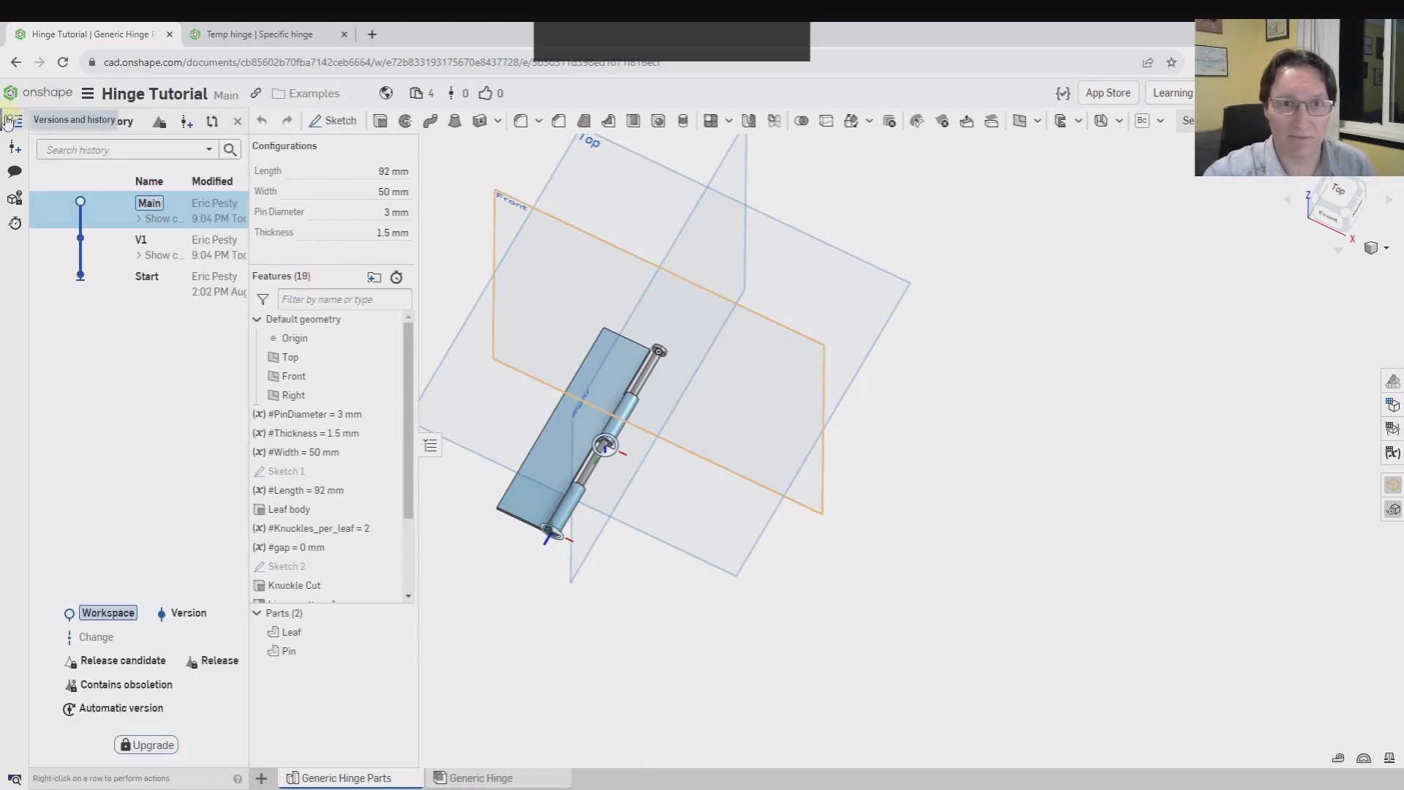
{"action": "left_click_drag", "start_coordinate": [249, 198], "coordinate": [343, 197]}
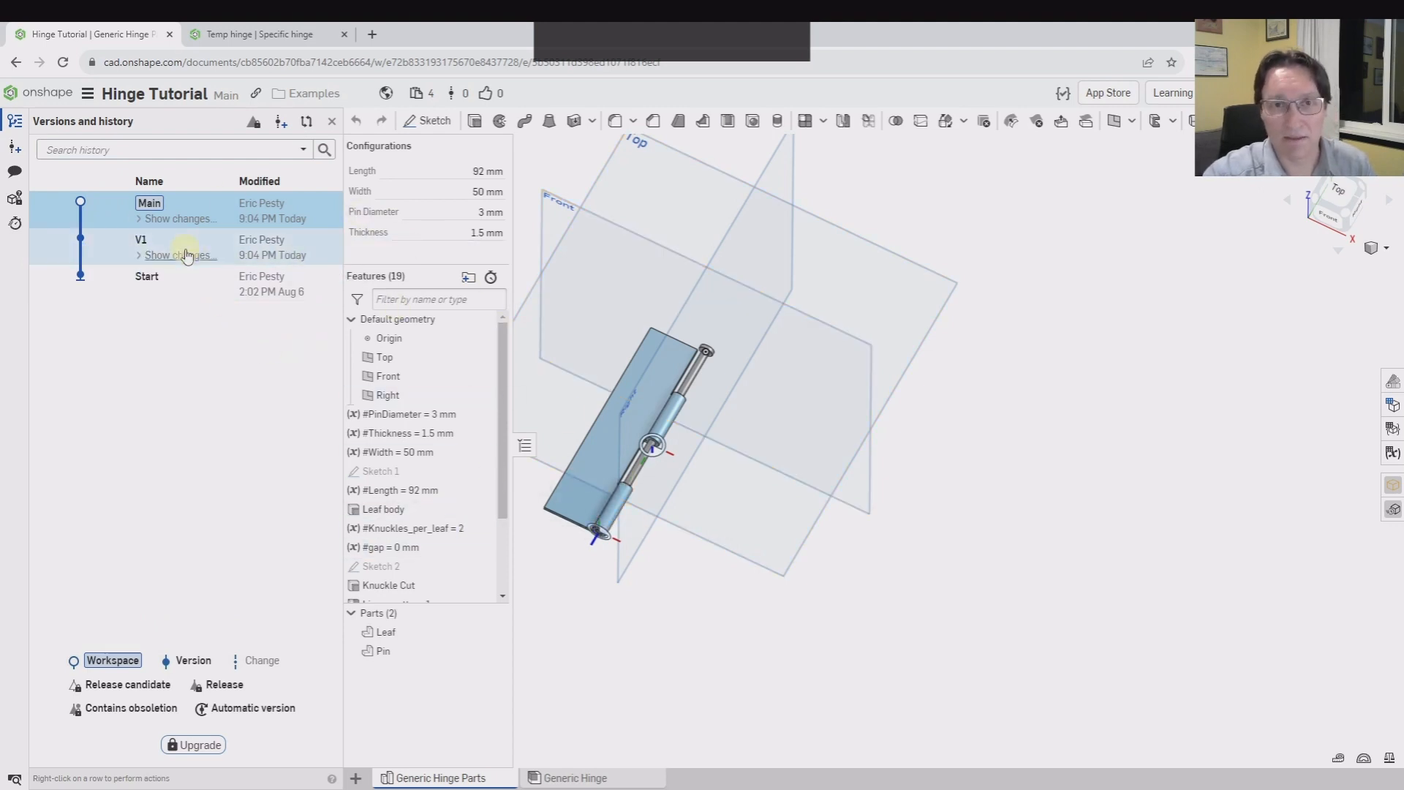
{"action": "double_click", "coordinate": [143, 248]}
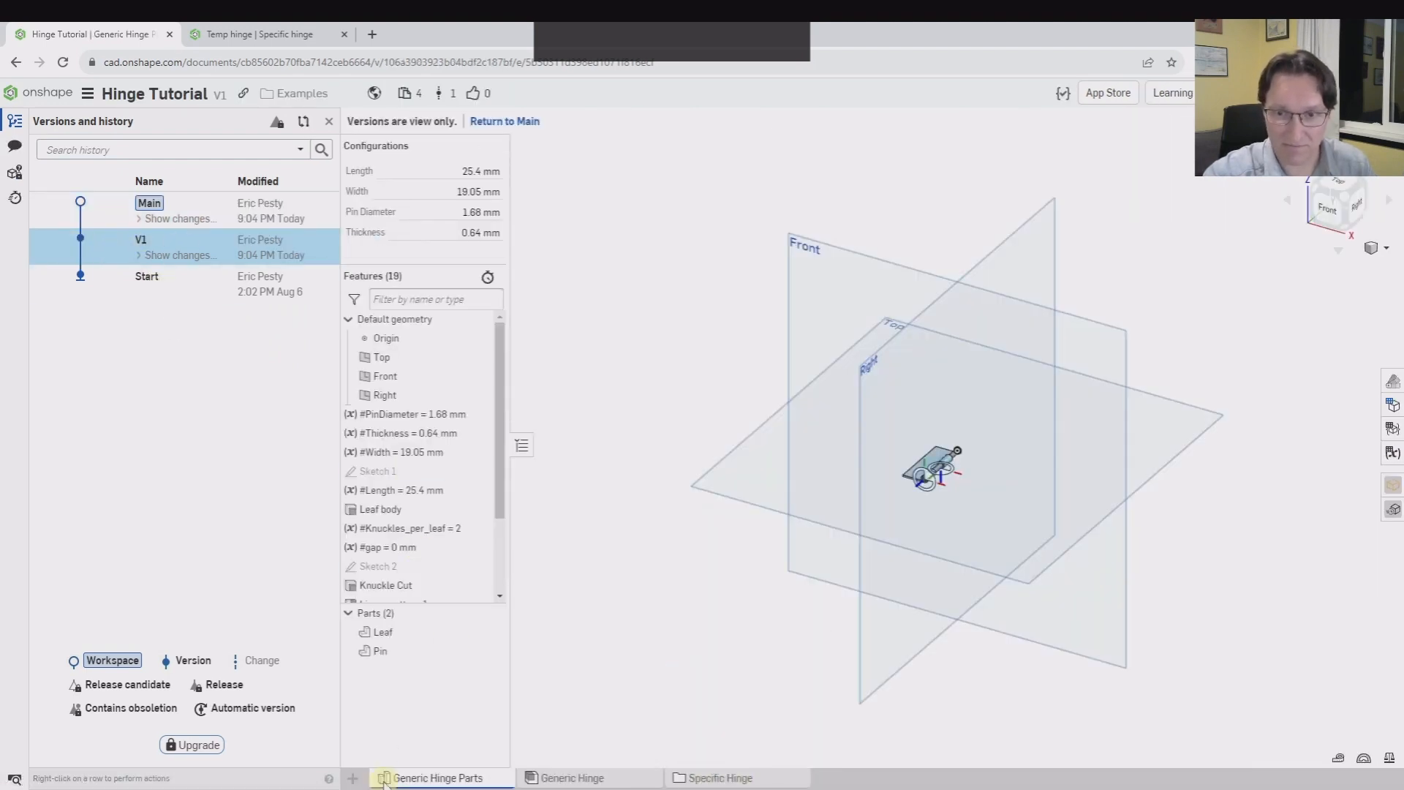
{"action": "double_click", "coordinate": [161, 209]}
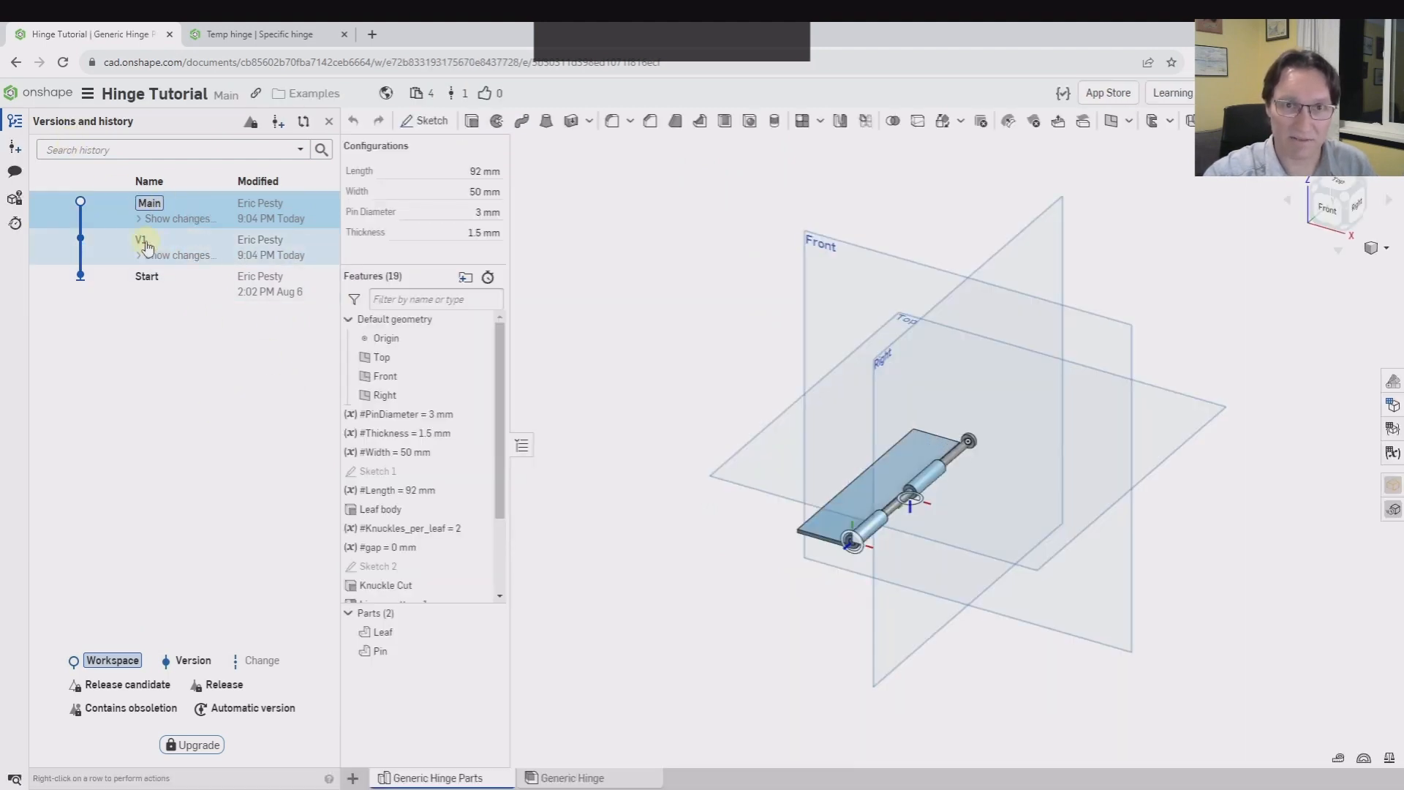
- Restore the Main workspace of Hinge Tutorial to version V1 and close the version history
{"action": "right_click", "coordinate": [145, 245]}
{"action": "left_click", "coordinate": [199, 333]}
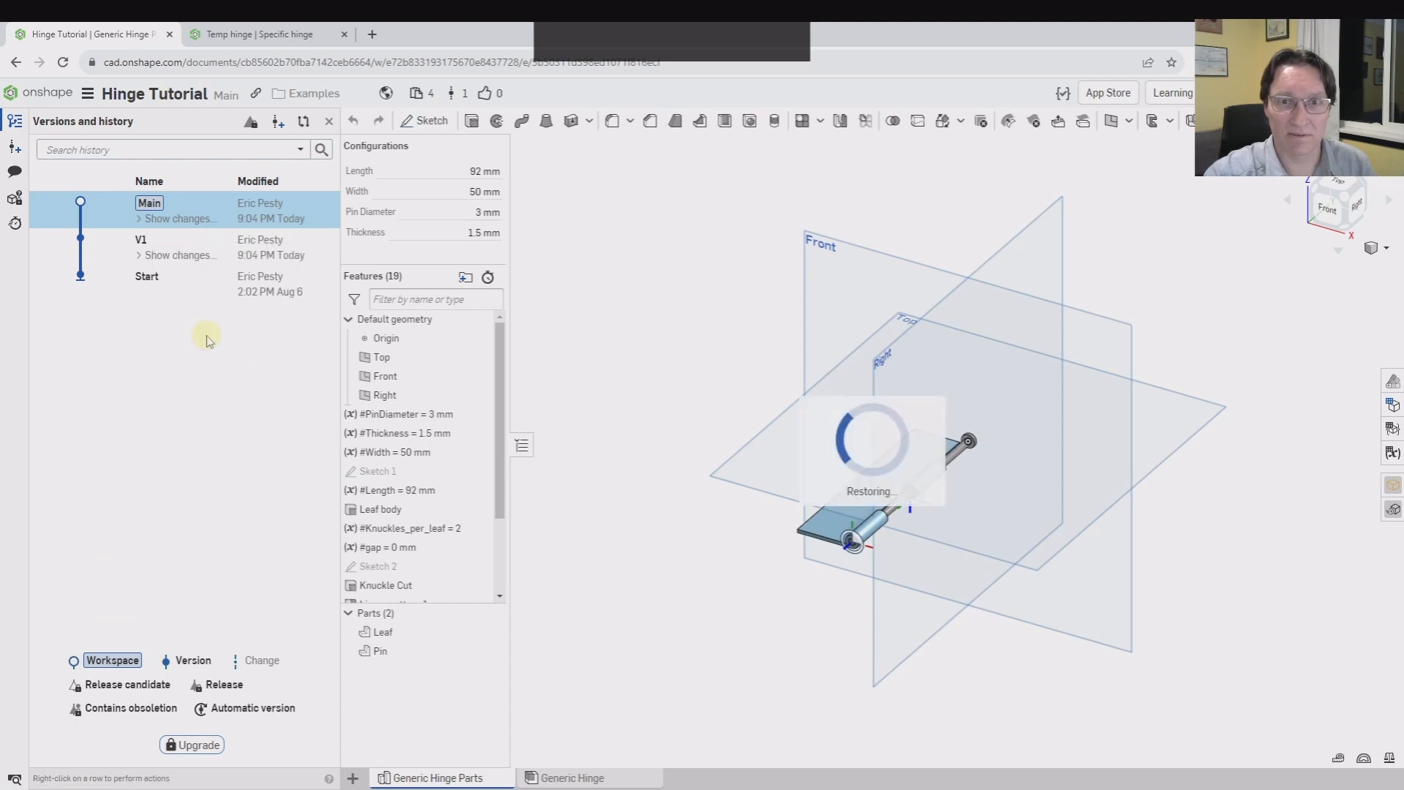
{"action": "left_click", "coordinate": [331, 123]}
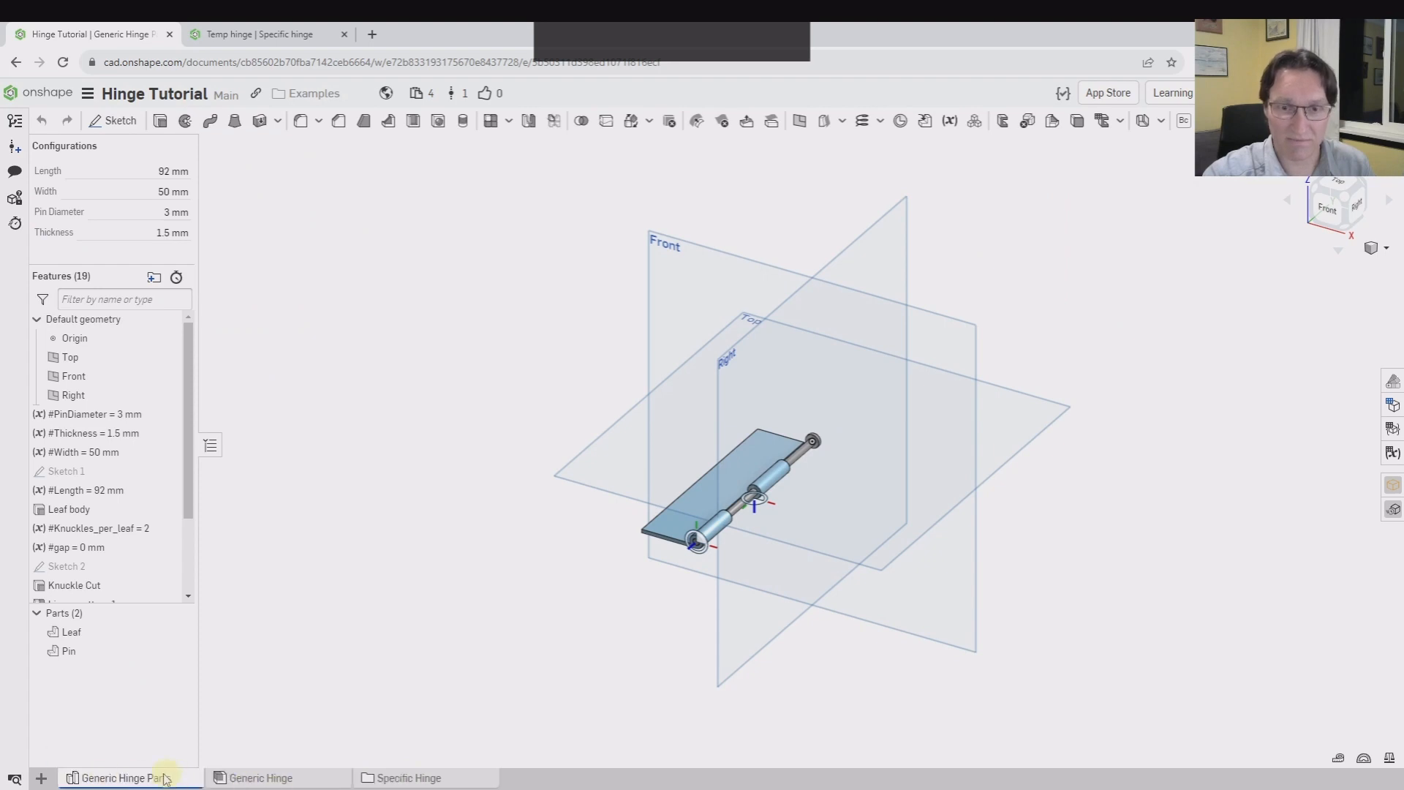
- Create a Feature Studio in the Temp hinge document and place it outside the Specific Hinge folder
{"action": "left_click", "coordinate": [234, 36]}
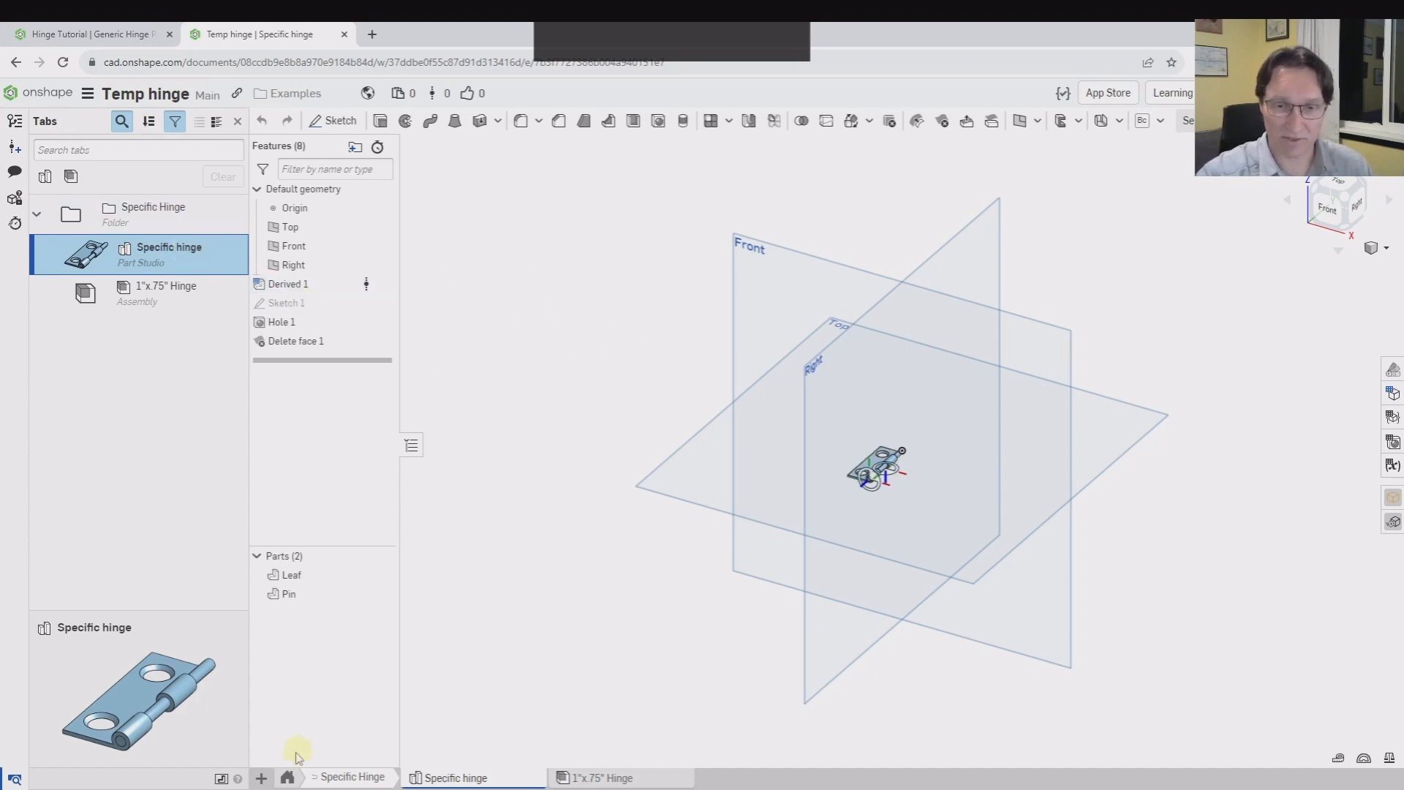
{"action": "left_click", "coordinate": [261, 778]}
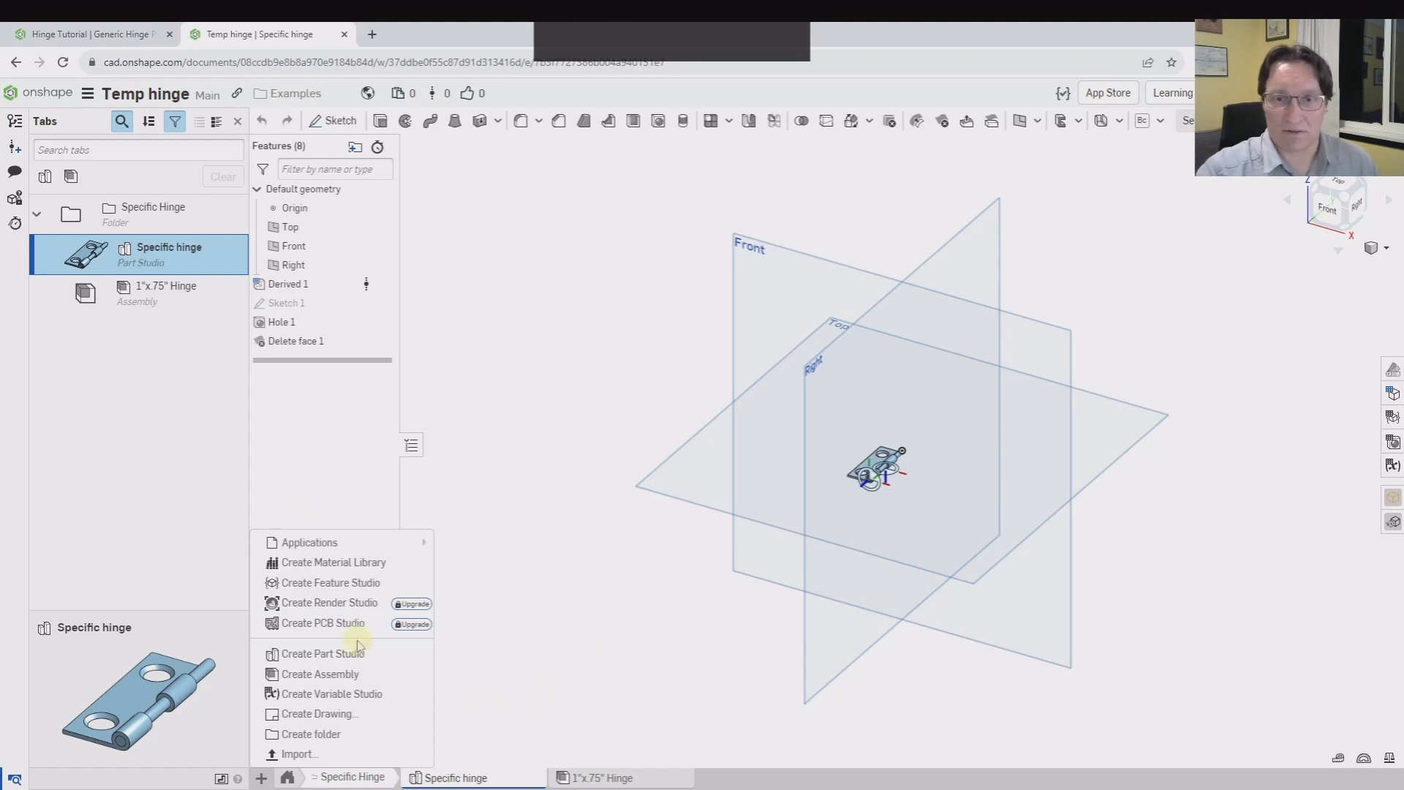
{"action": "left_click", "coordinate": [344, 582]}
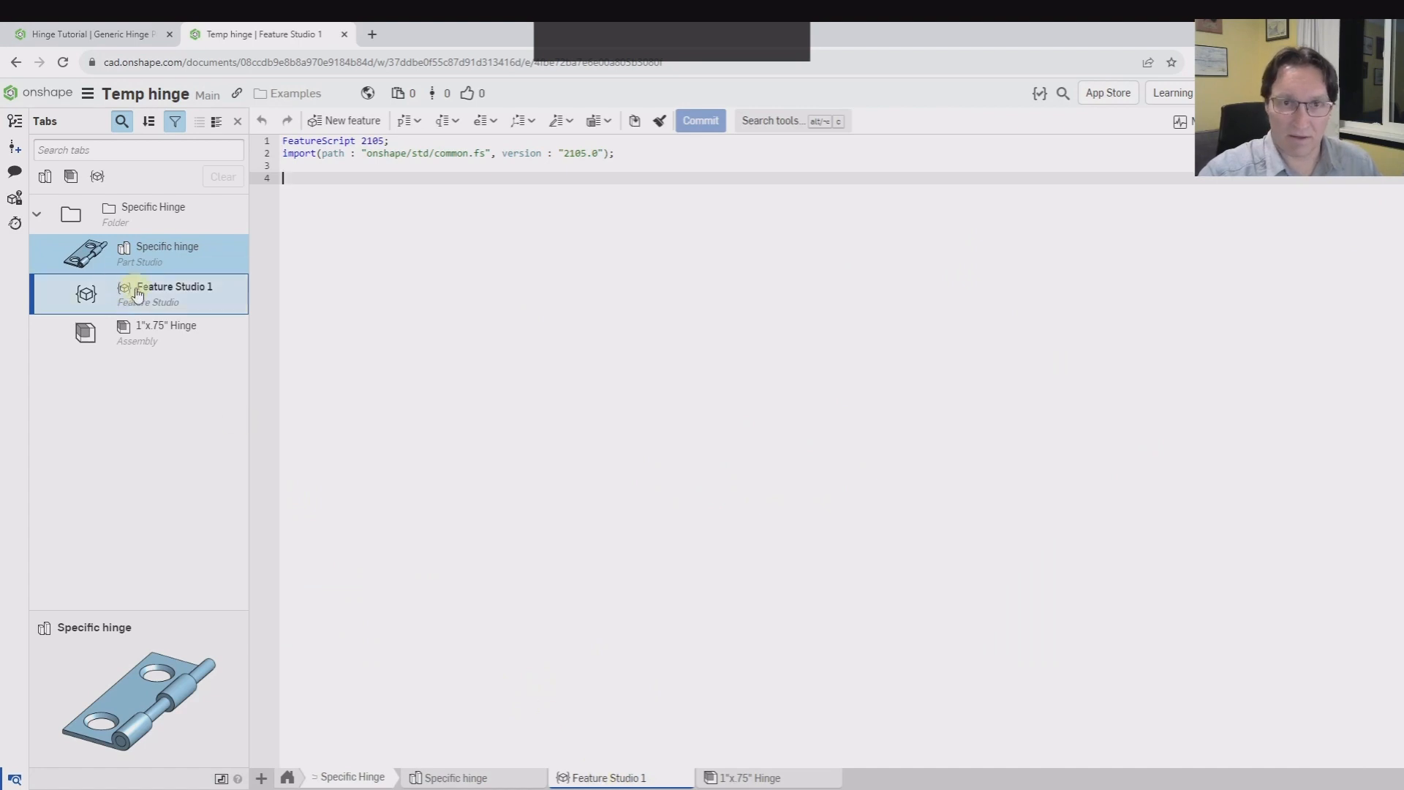
{"action": "left_click_drag", "start_coordinate": [123, 285], "coordinate": [179, 200]}
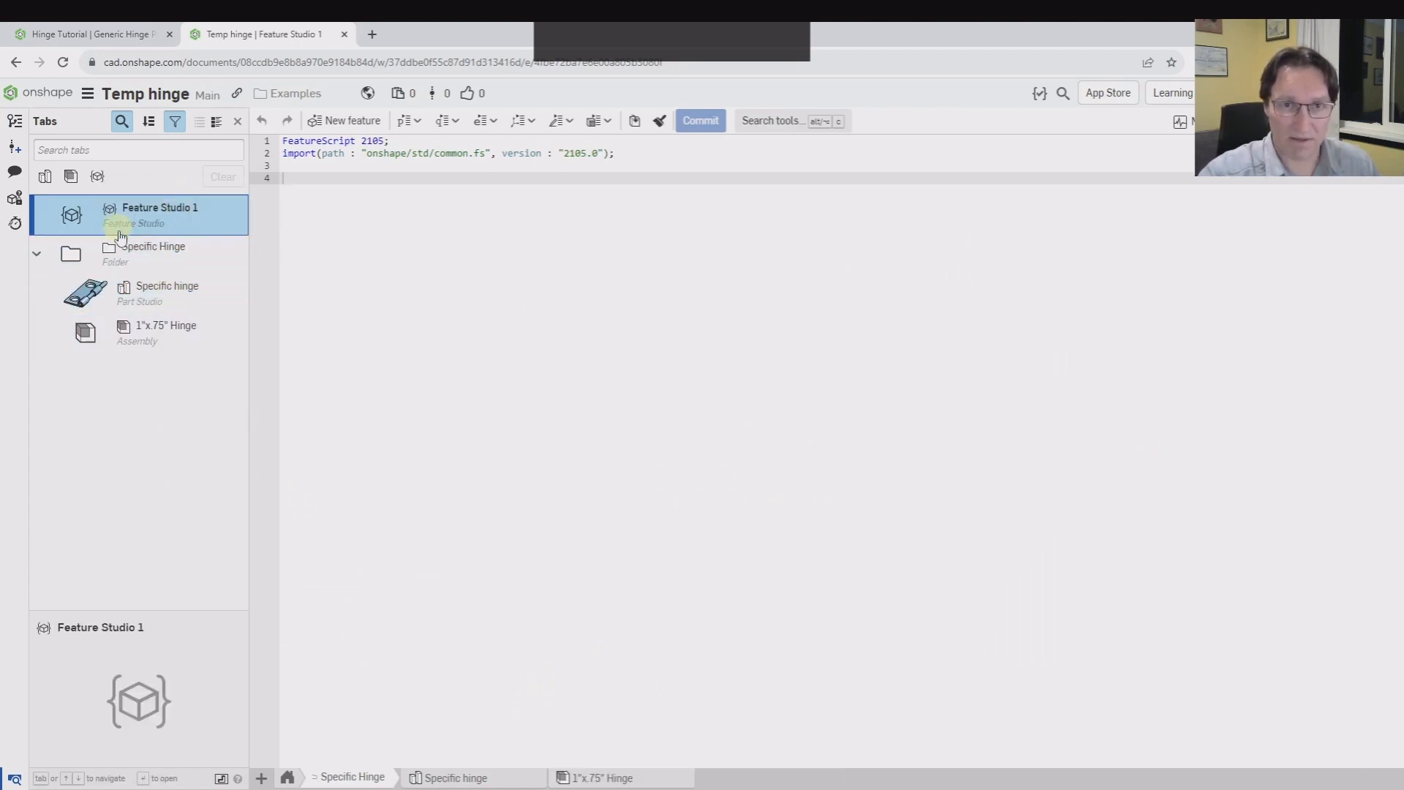
- Move the Specific Hinge folder from Temp hinge to the existing Hinge Tutorial document, with V2 as the target version name
{"action": "right_click", "coordinate": [158, 251]}
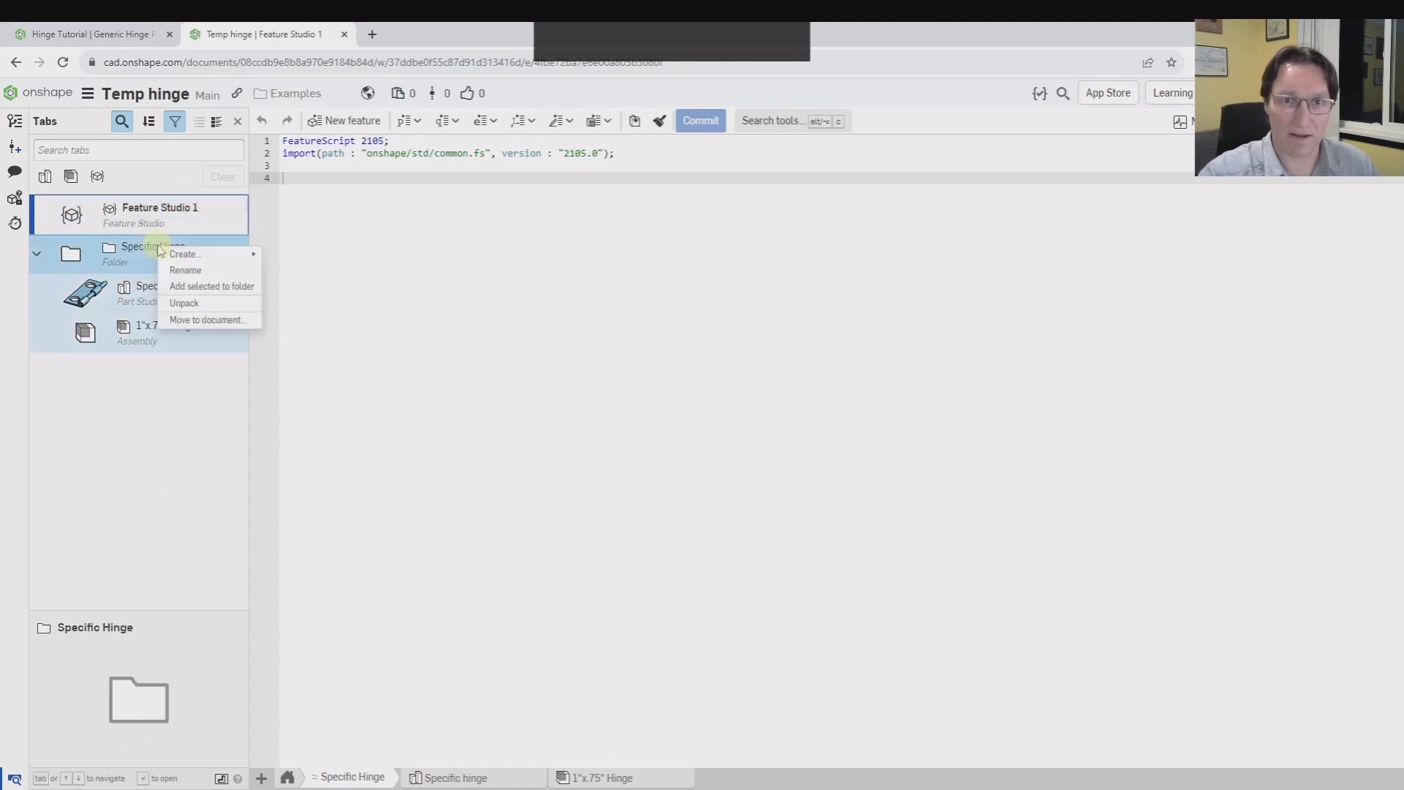
{"action": "left_click", "coordinate": [189, 318]}
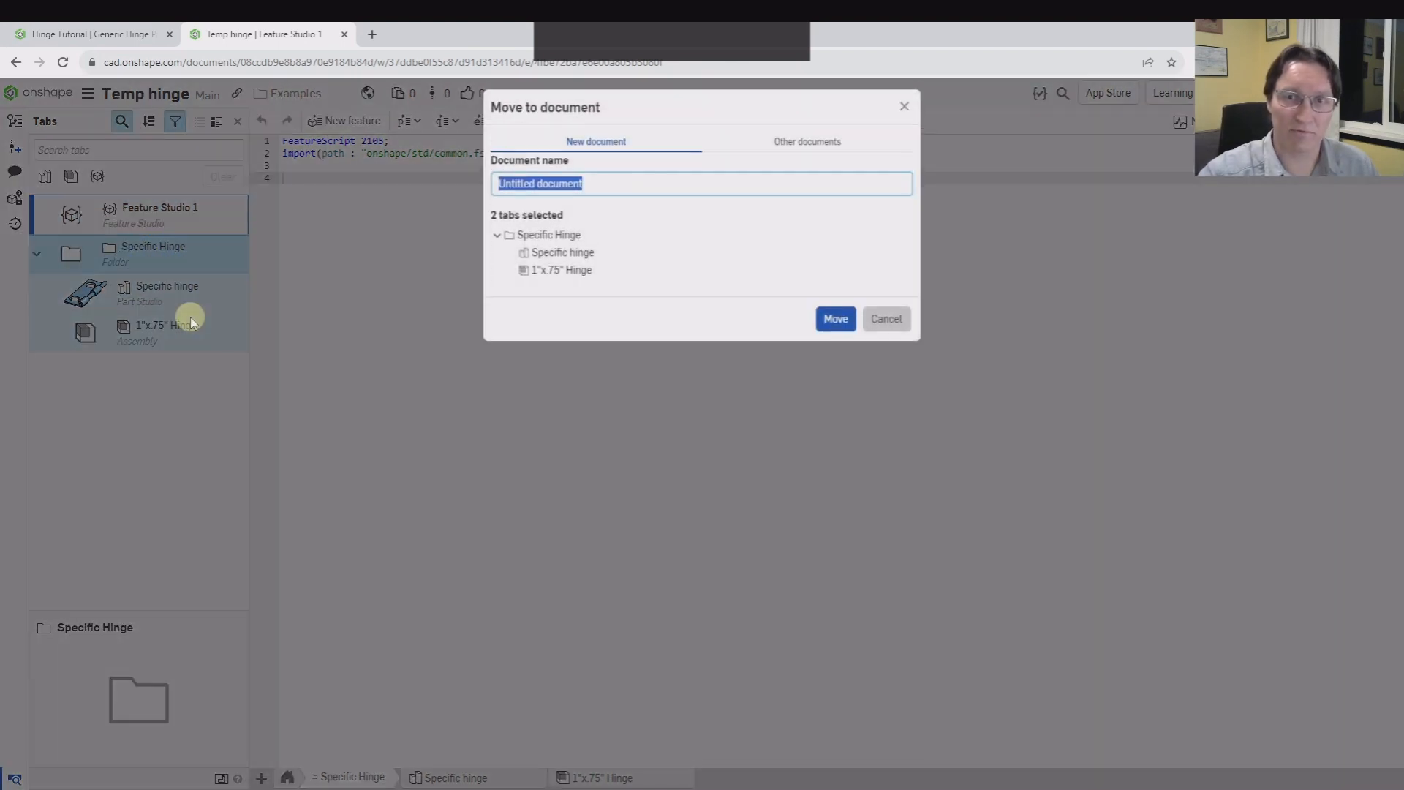
{"action": "left_click", "coordinate": [815, 153]}
{"action": "left_click", "coordinate": [550, 228]}
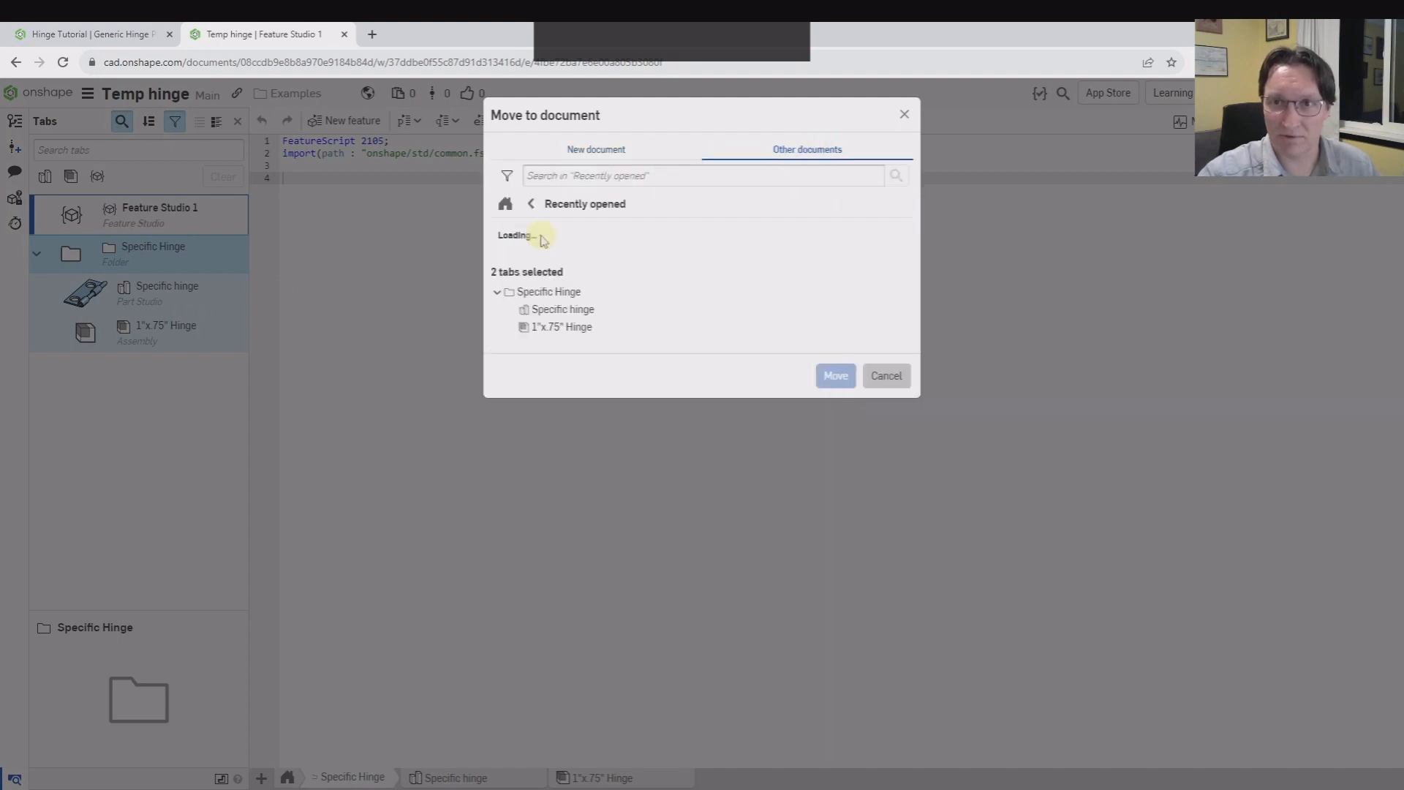
{"action": "left_click", "coordinate": [571, 230]}
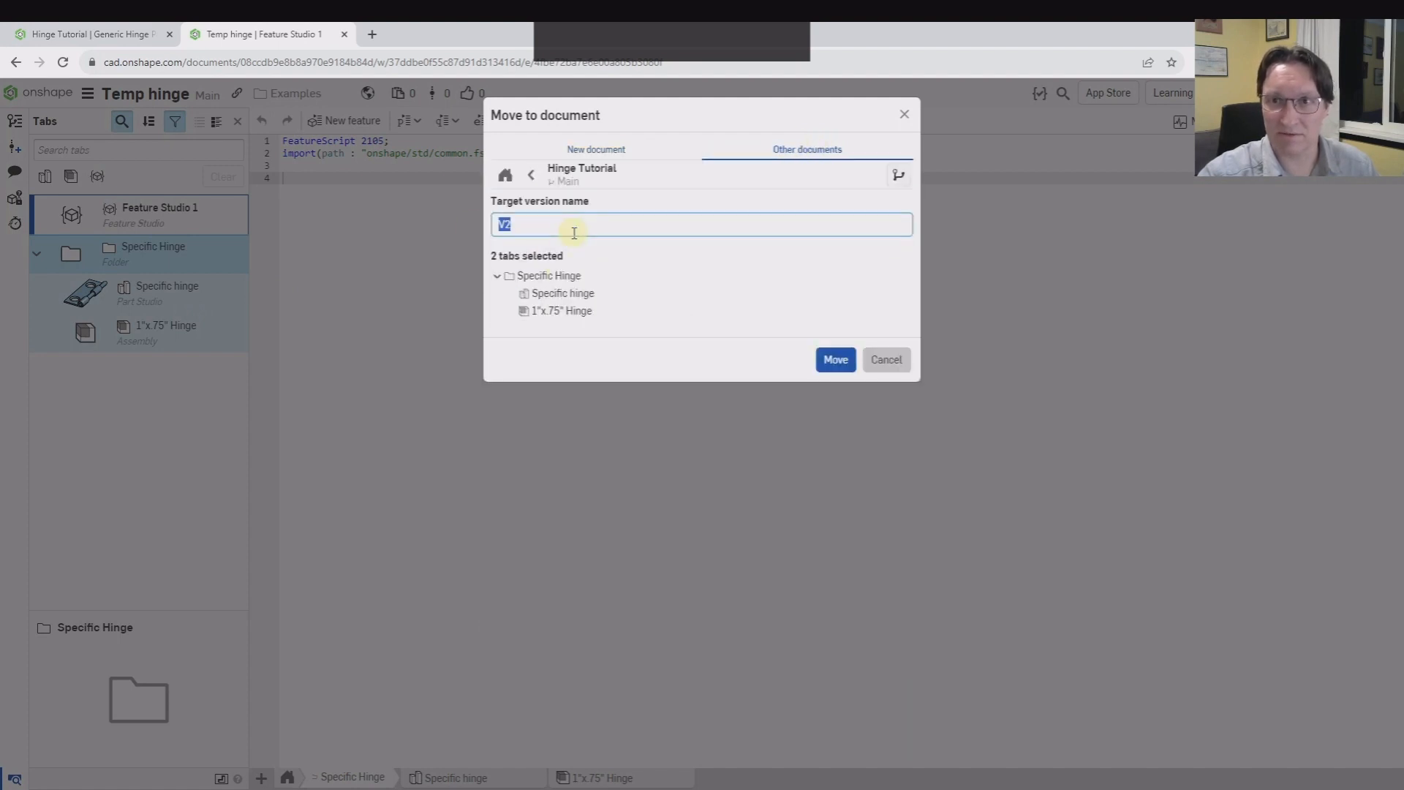
{"action": "left_click", "coordinate": [832, 359]}
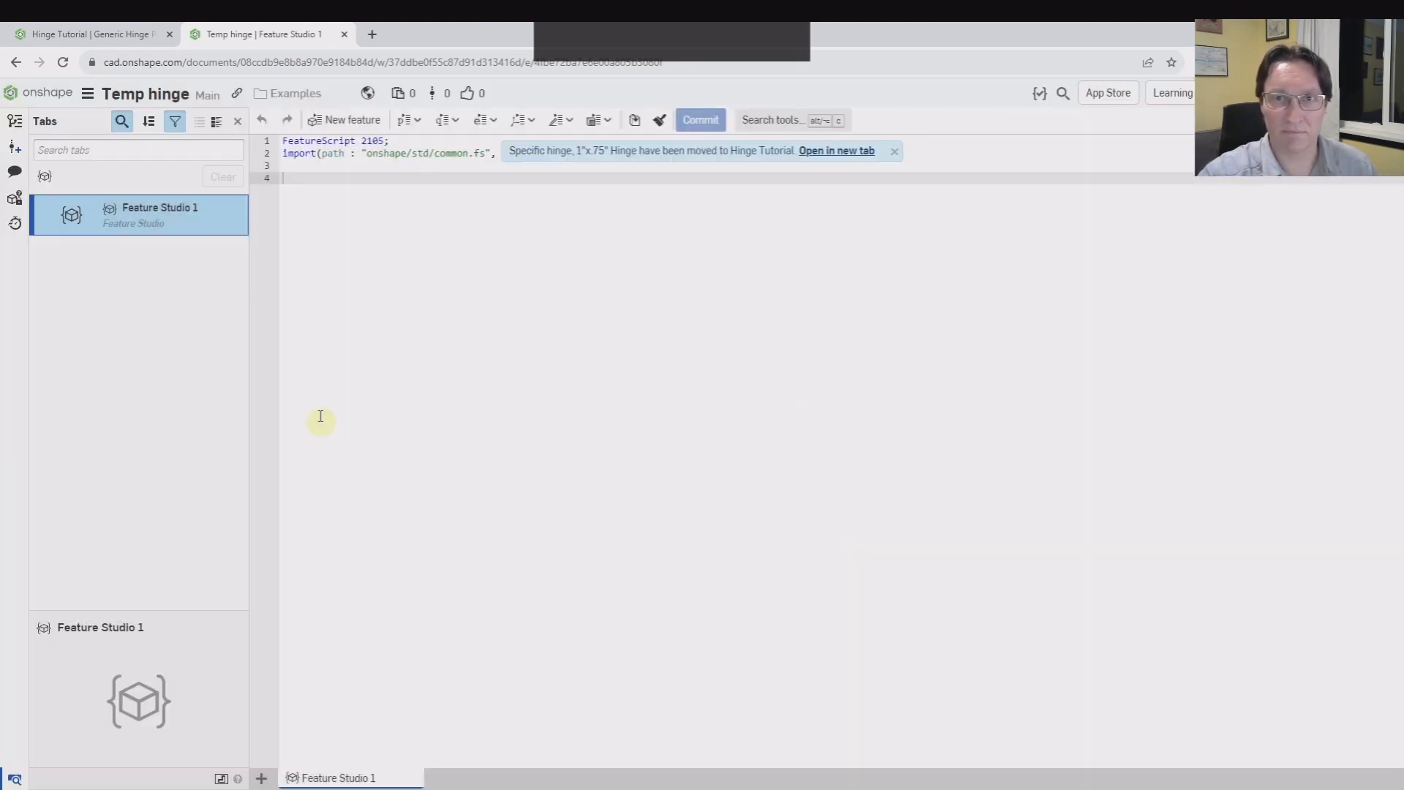
- Switch to the Hinge Tutorial document and list its tabs with both Specific Hinge folders expanded to compare their contents
{"action": "left_click", "coordinate": [121, 34]}
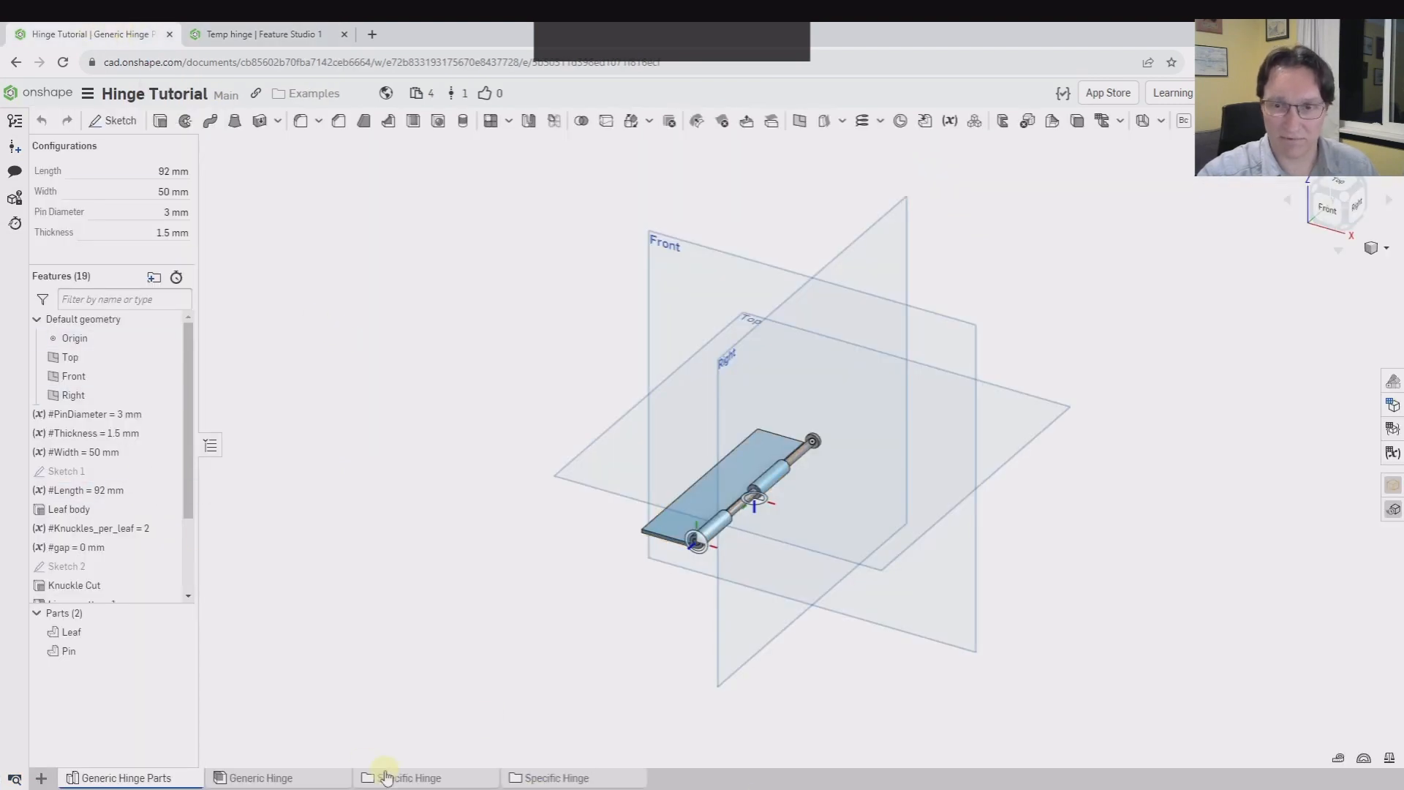
{"action": "left_click", "coordinate": [559, 780]}
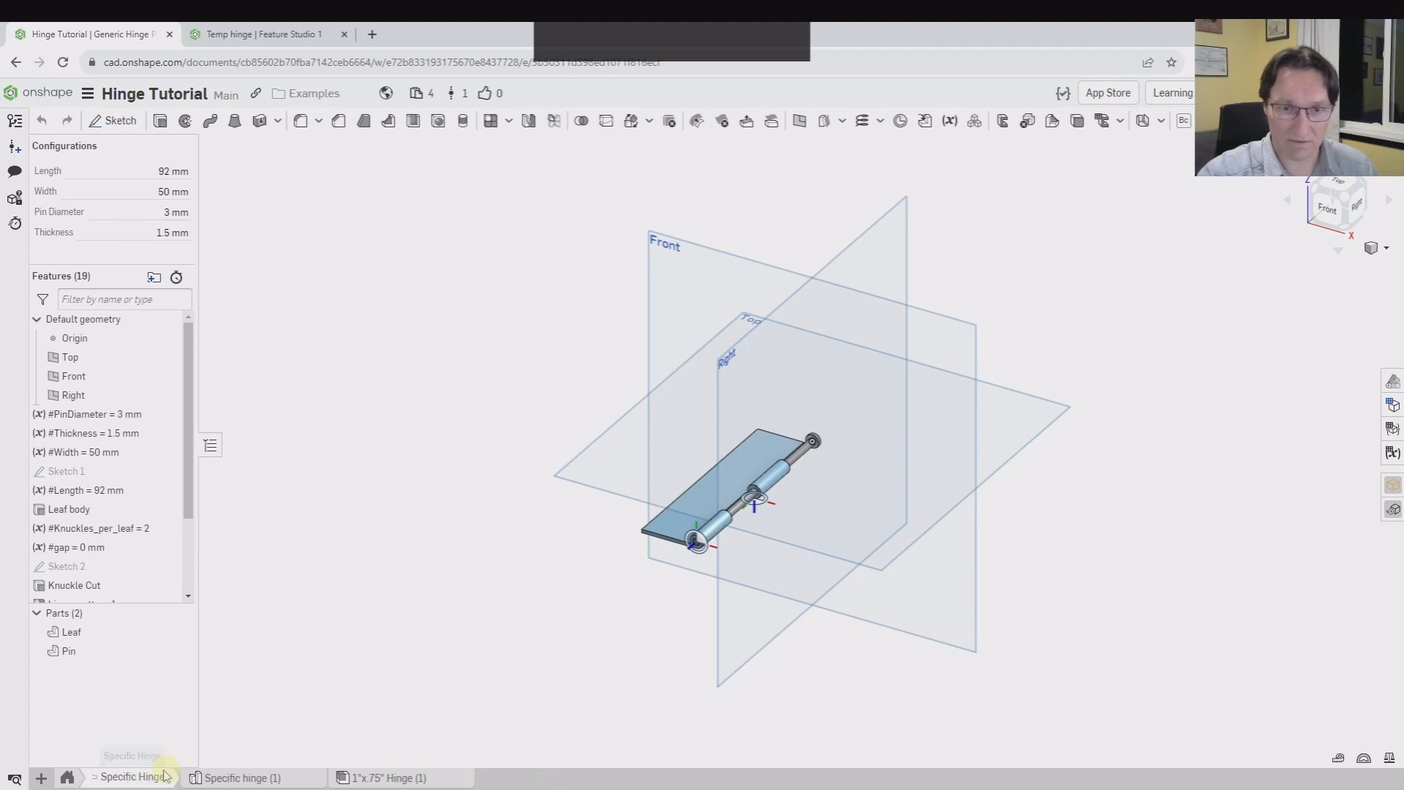
{"action": "key", "text": "alt+t"}
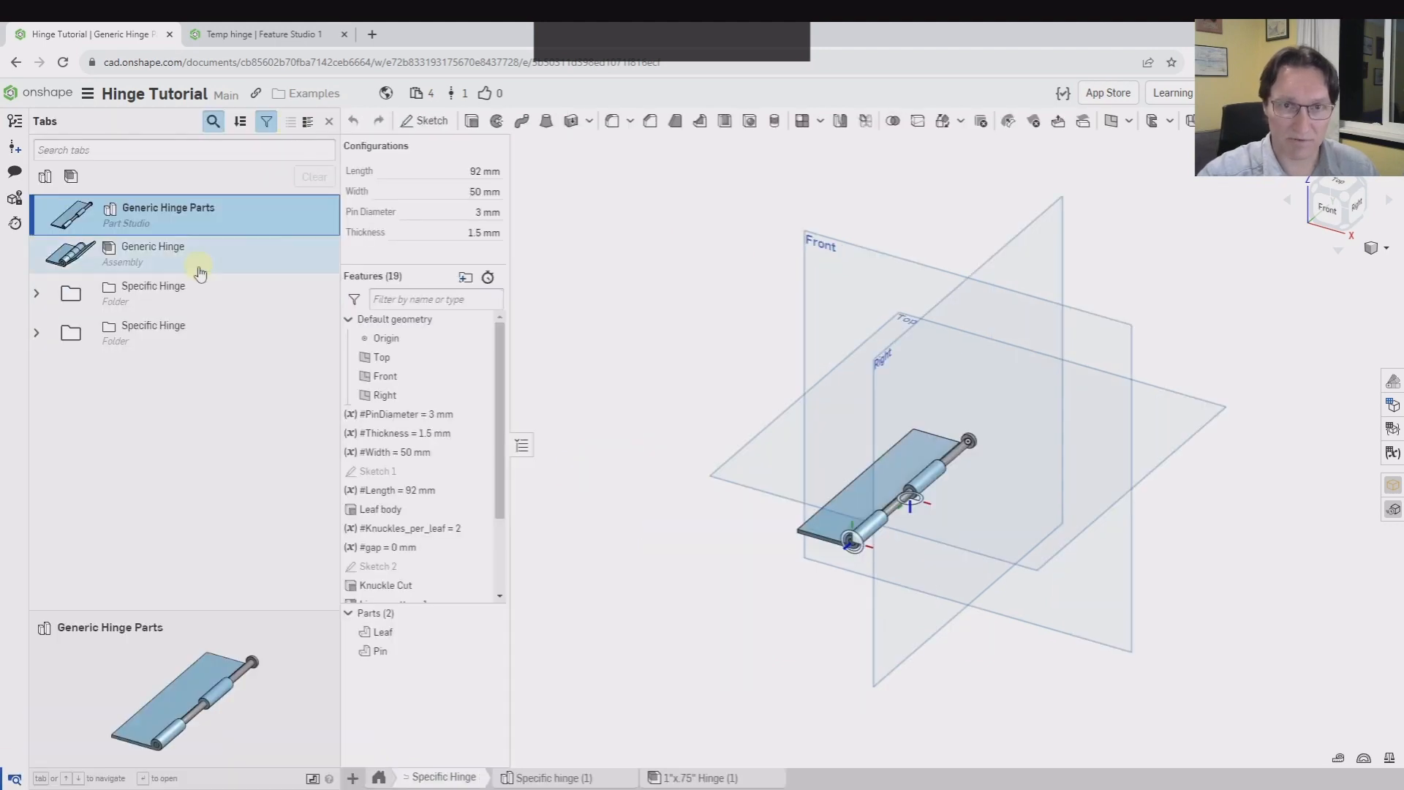
{"action": "left_click", "coordinate": [36, 296]}
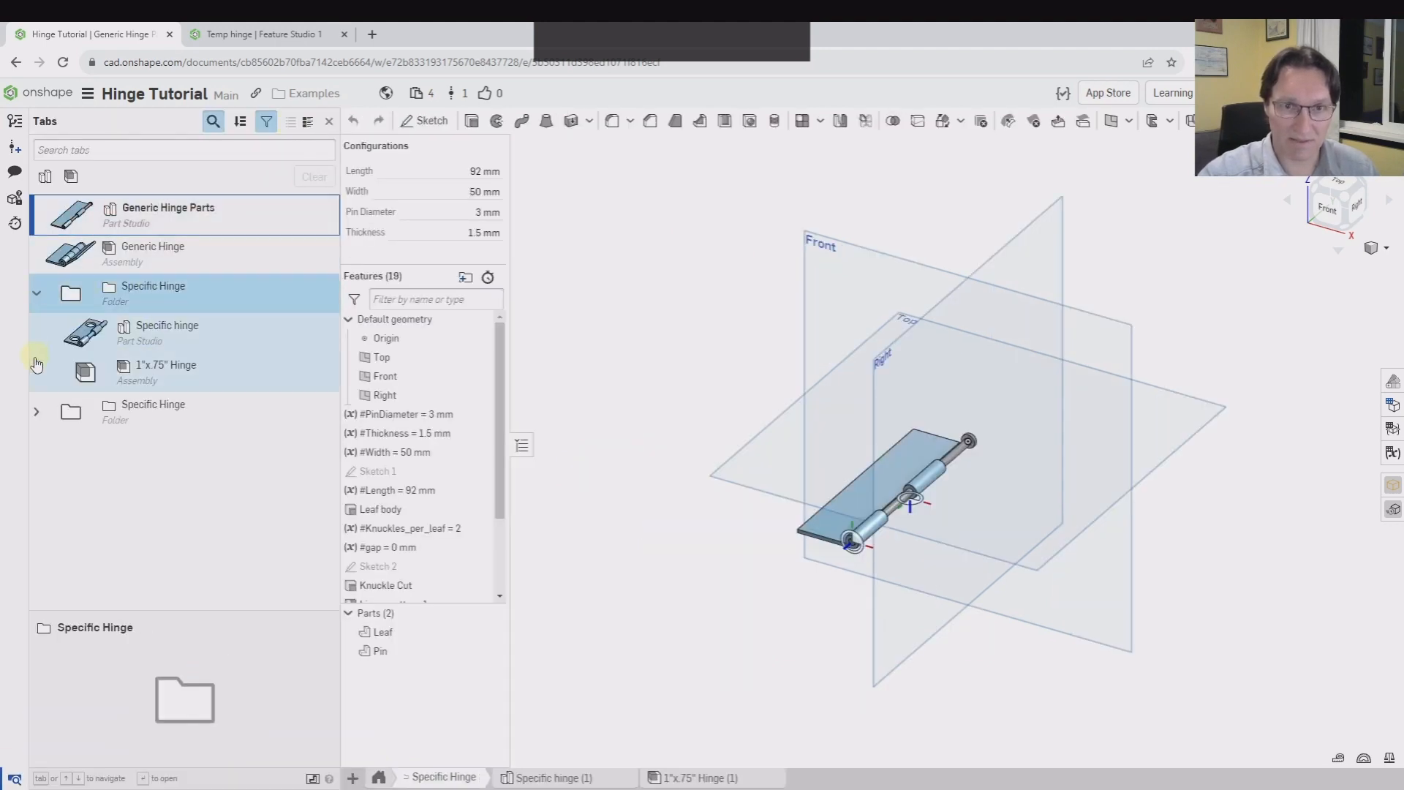
{"action": "left_click", "coordinate": [36, 411]}
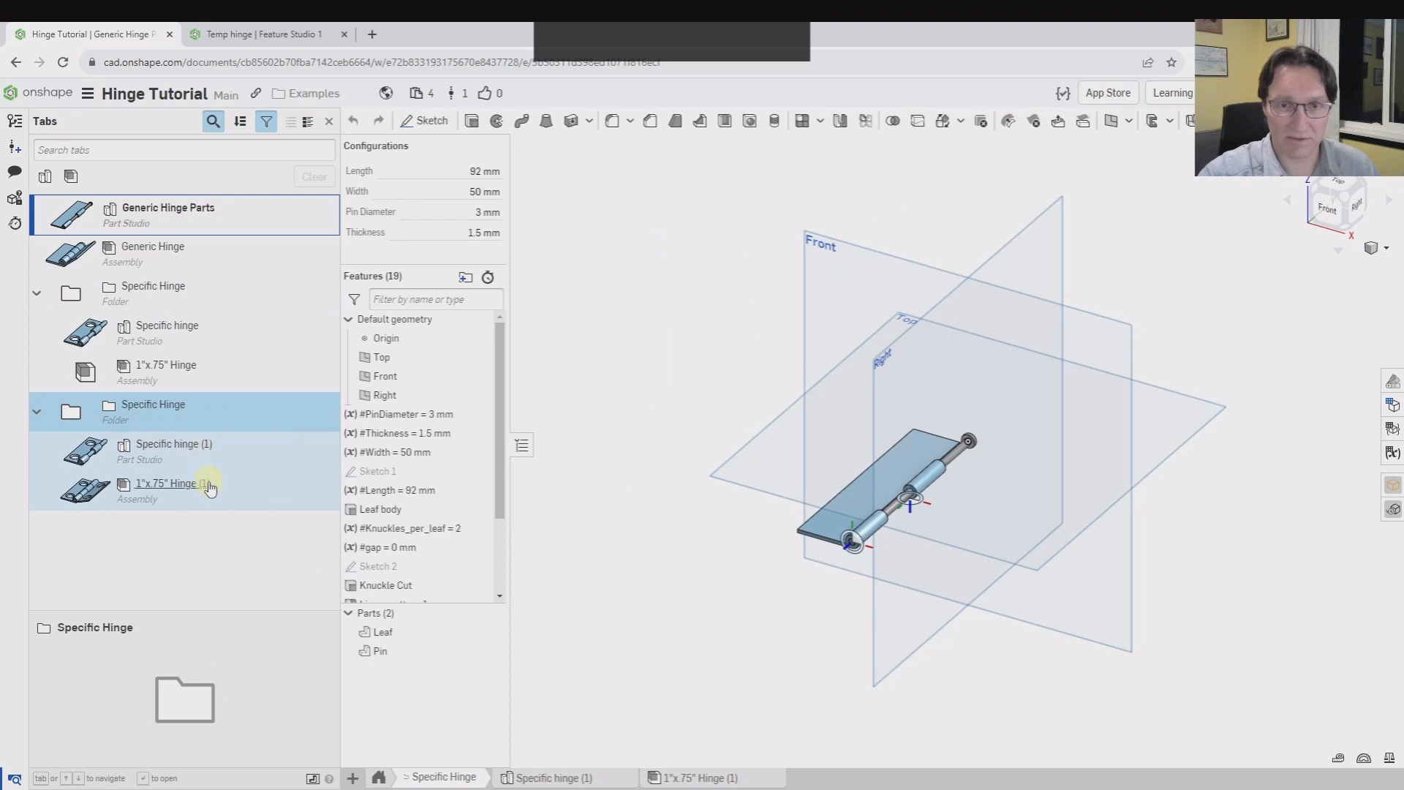
- Rename the Part Studio "Specific hinge (1)" in the second Specific Hinge folder as "Specific hinge"
{"action": "right_click", "coordinate": [199, 449]}
{"action": "mouse_move", "coordinate": [218, 461]}
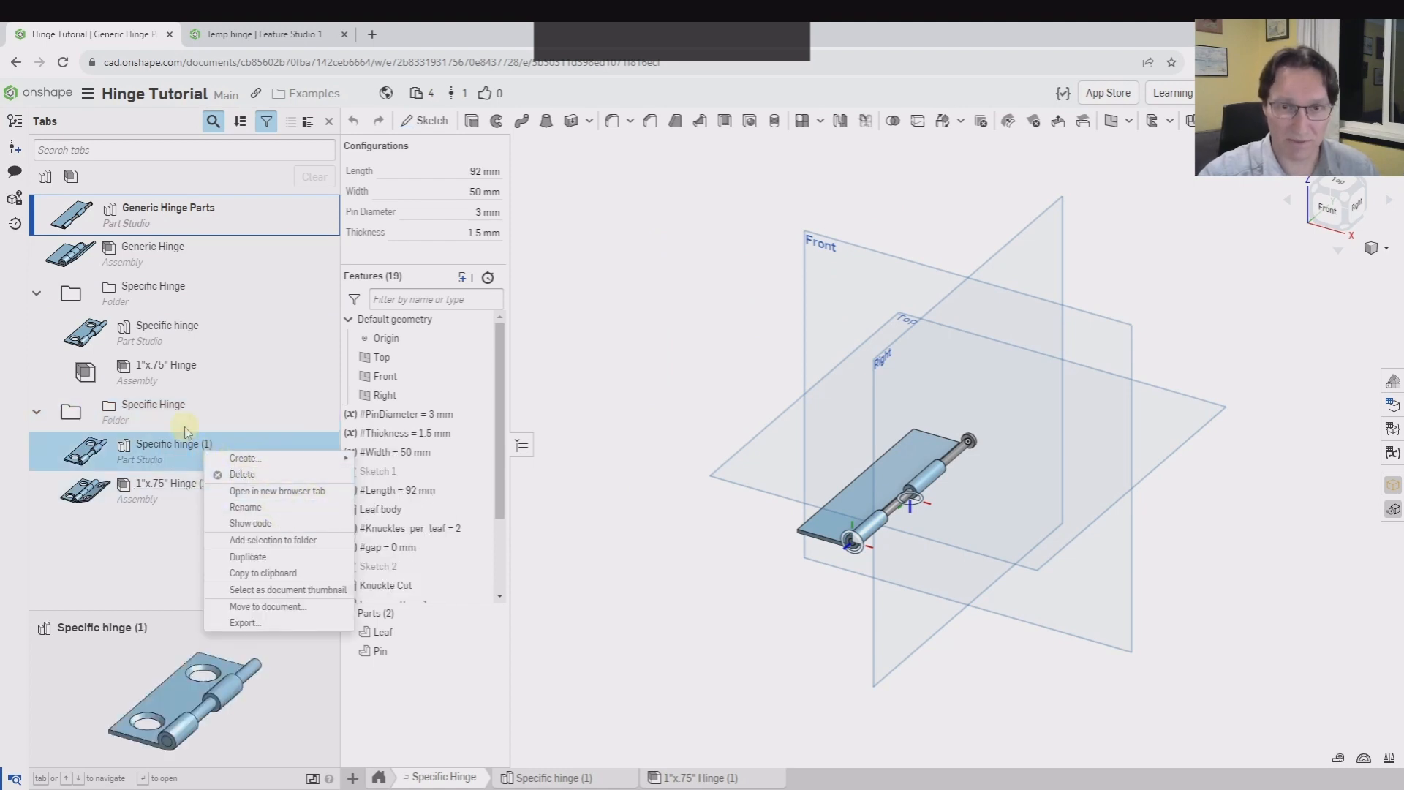
{"action": "left_click", "coordinate": [242, 509]}
{"action": "left_click", "coordinate": [212, 444]}
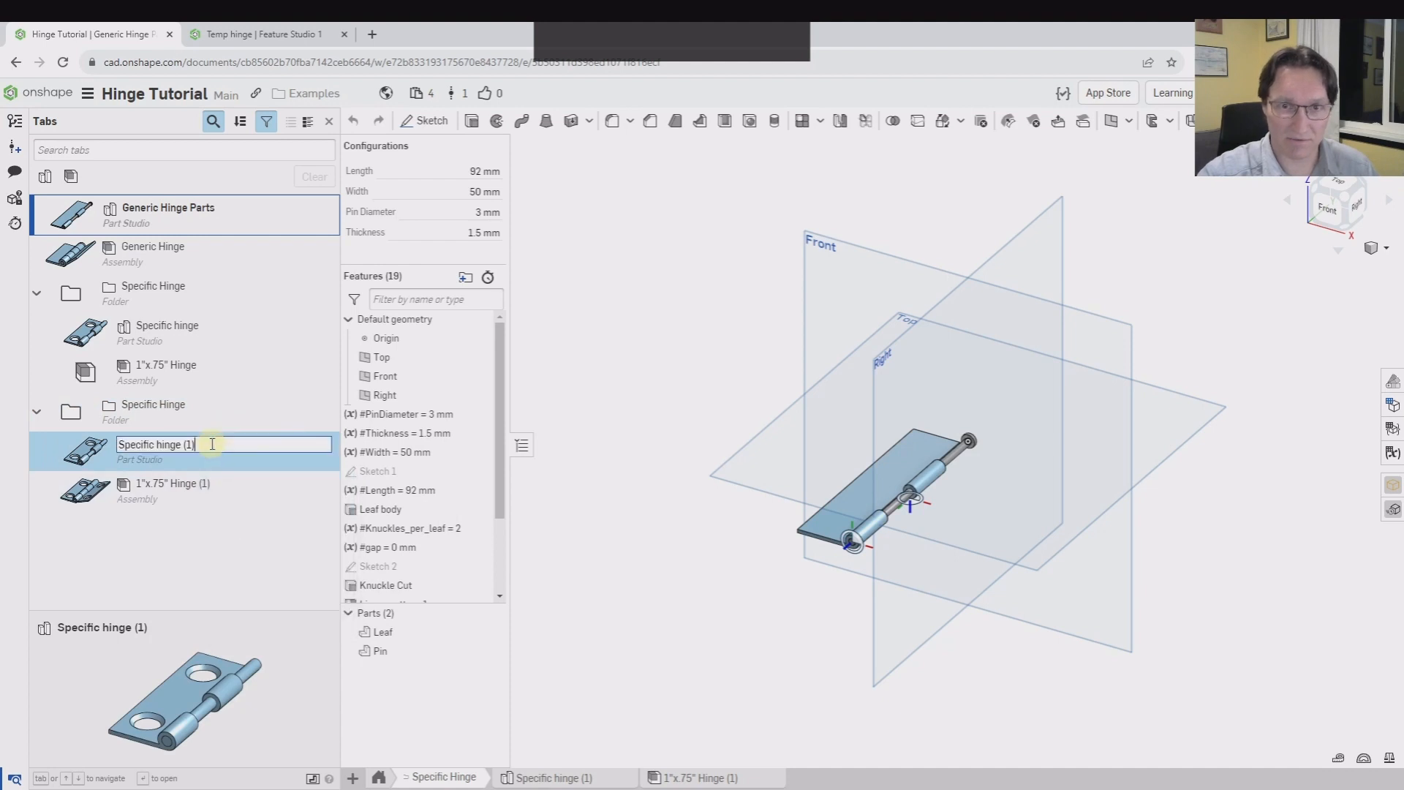
{"action": "key", "text": "BackSpace"}
{"action": "key", "text": "BackSpace"}
{"action": "key", "text": "BackSpace"}
{"action": "key", "text": "BackSpace"}
{"action": "key", "text": "Return"}
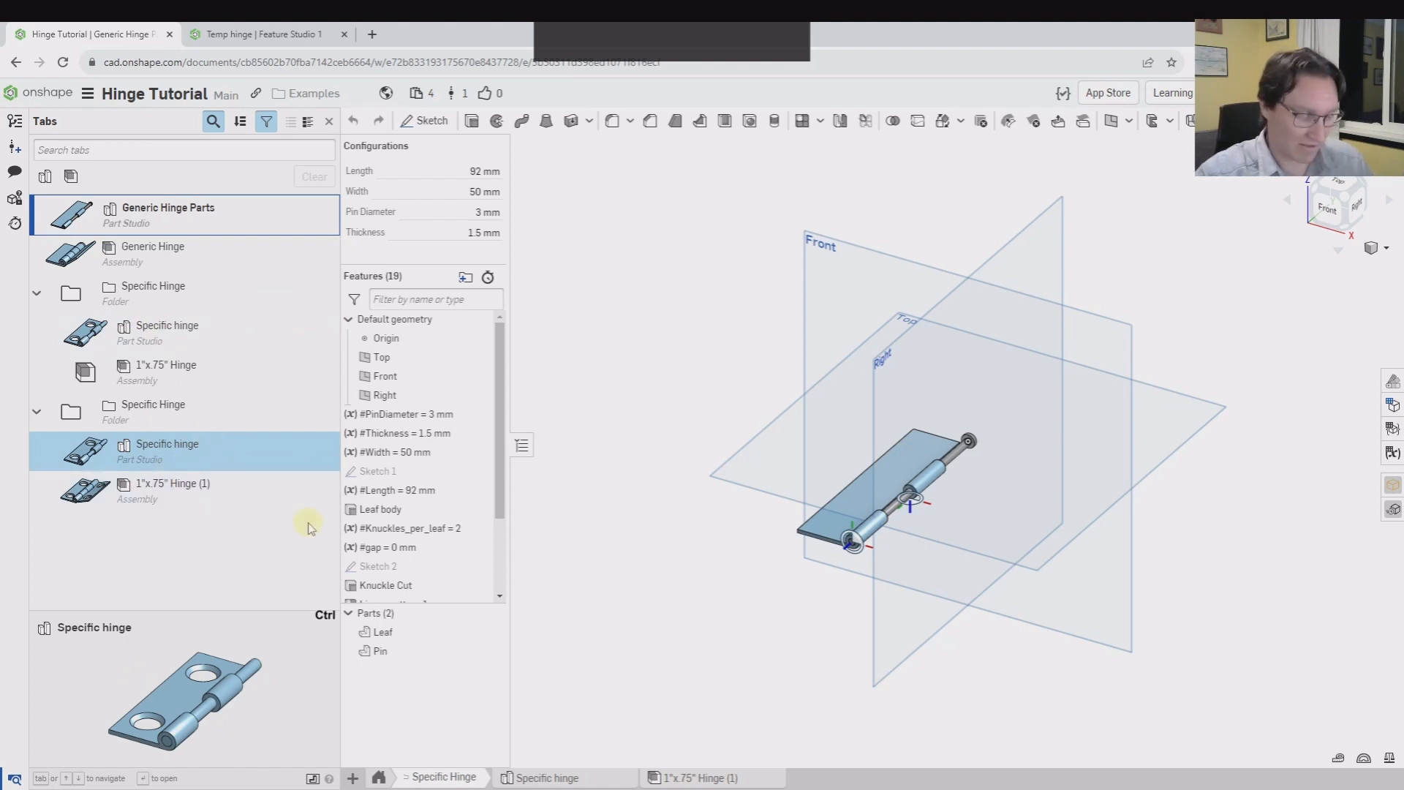
- Try to undo the tab rename, view the rename entry in Main's version history, and return to Main
{"action": "key", "text": "ctrl+z"}
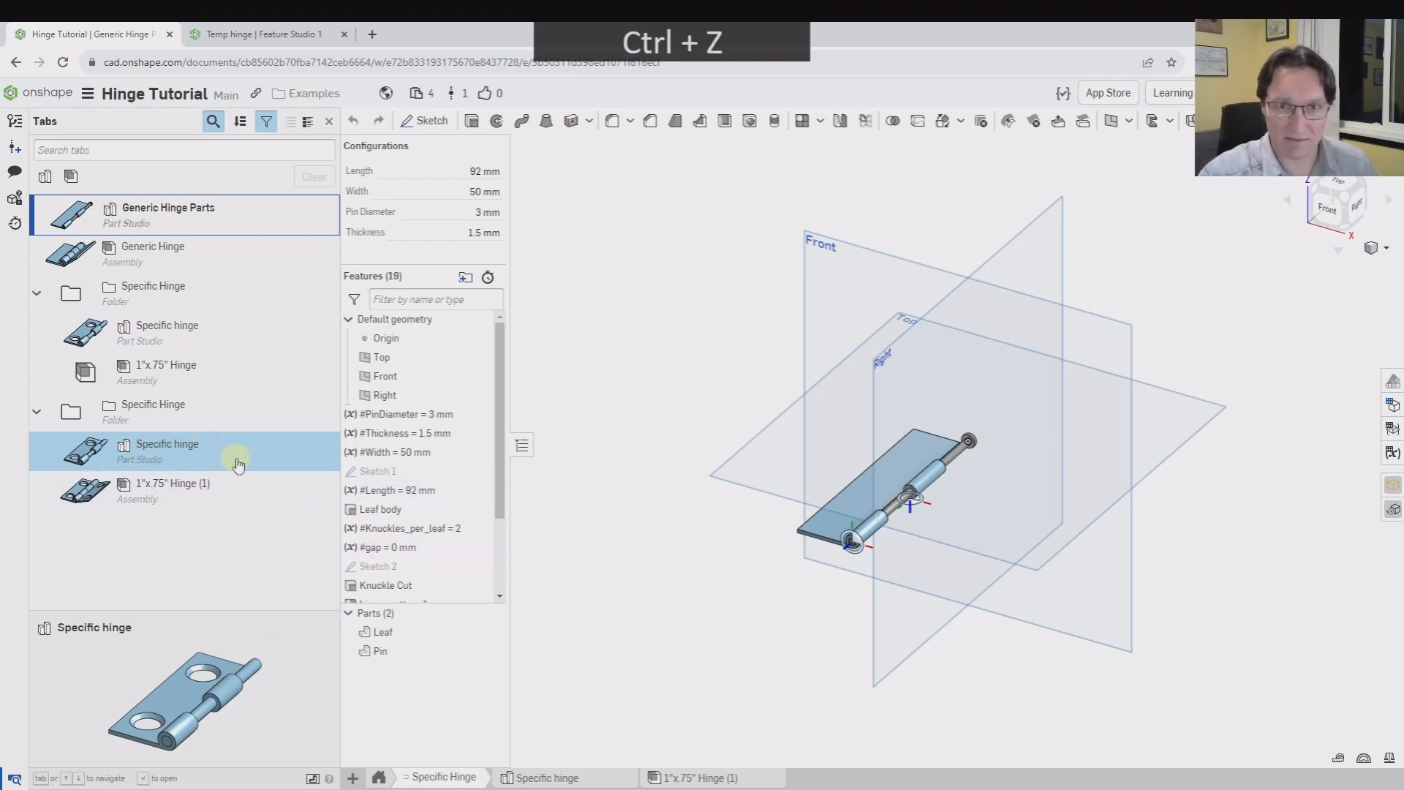
{"action": "left_click", "coordinate": [15, 121]}
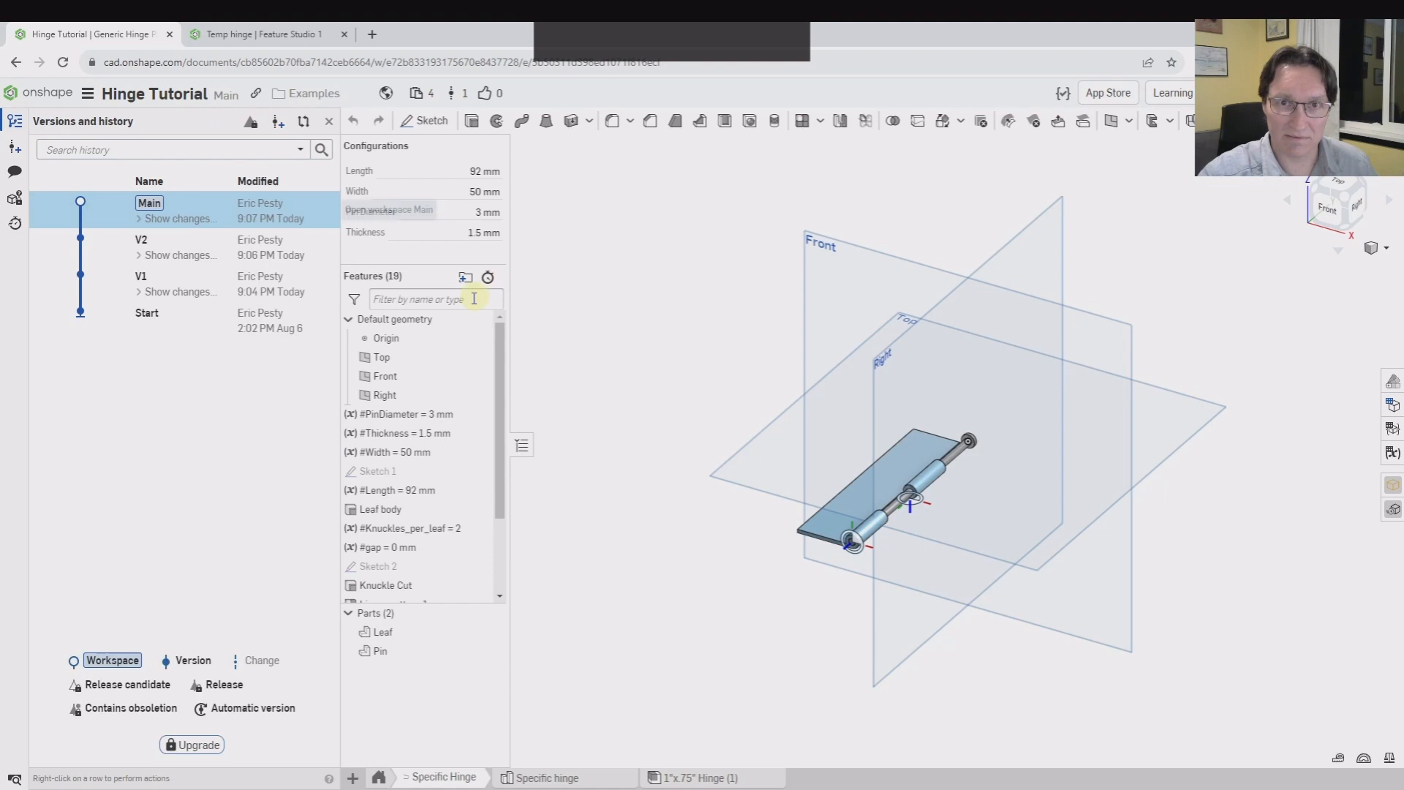
{"action": "left_click", "coordinate": [137, 224]}
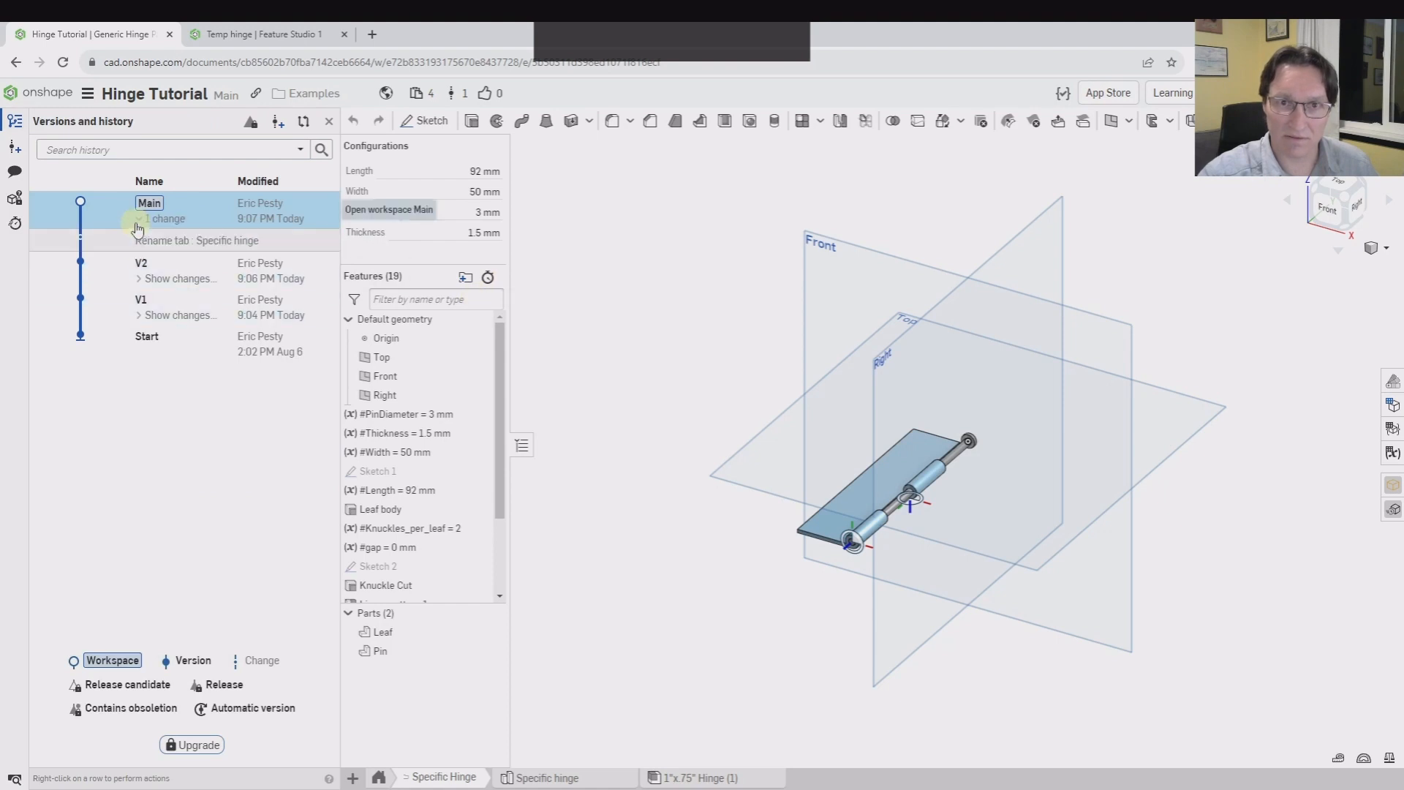
{"action": "left_click", "coordinate": [174, 242]}
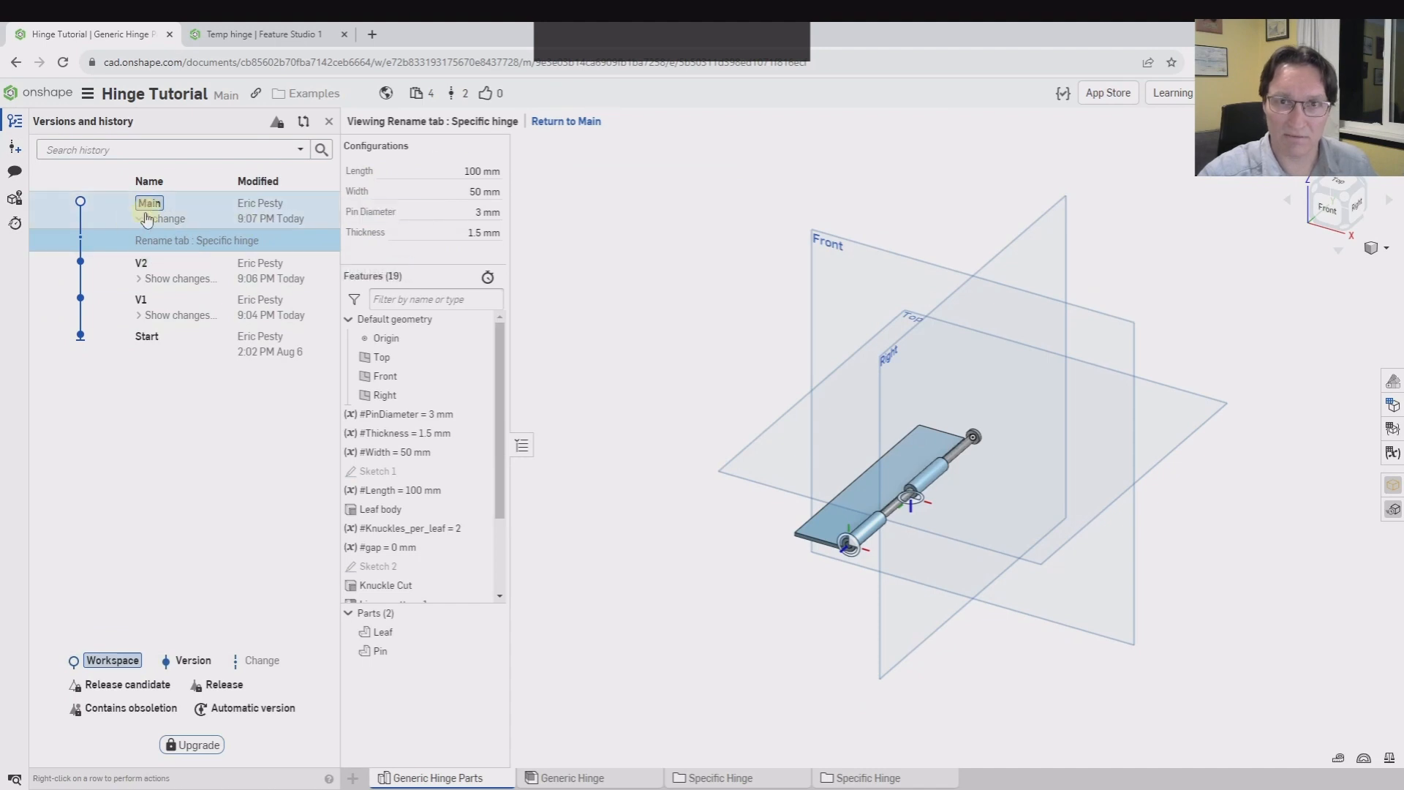
{"action": "left_click", "coordinate": [566, 121]}
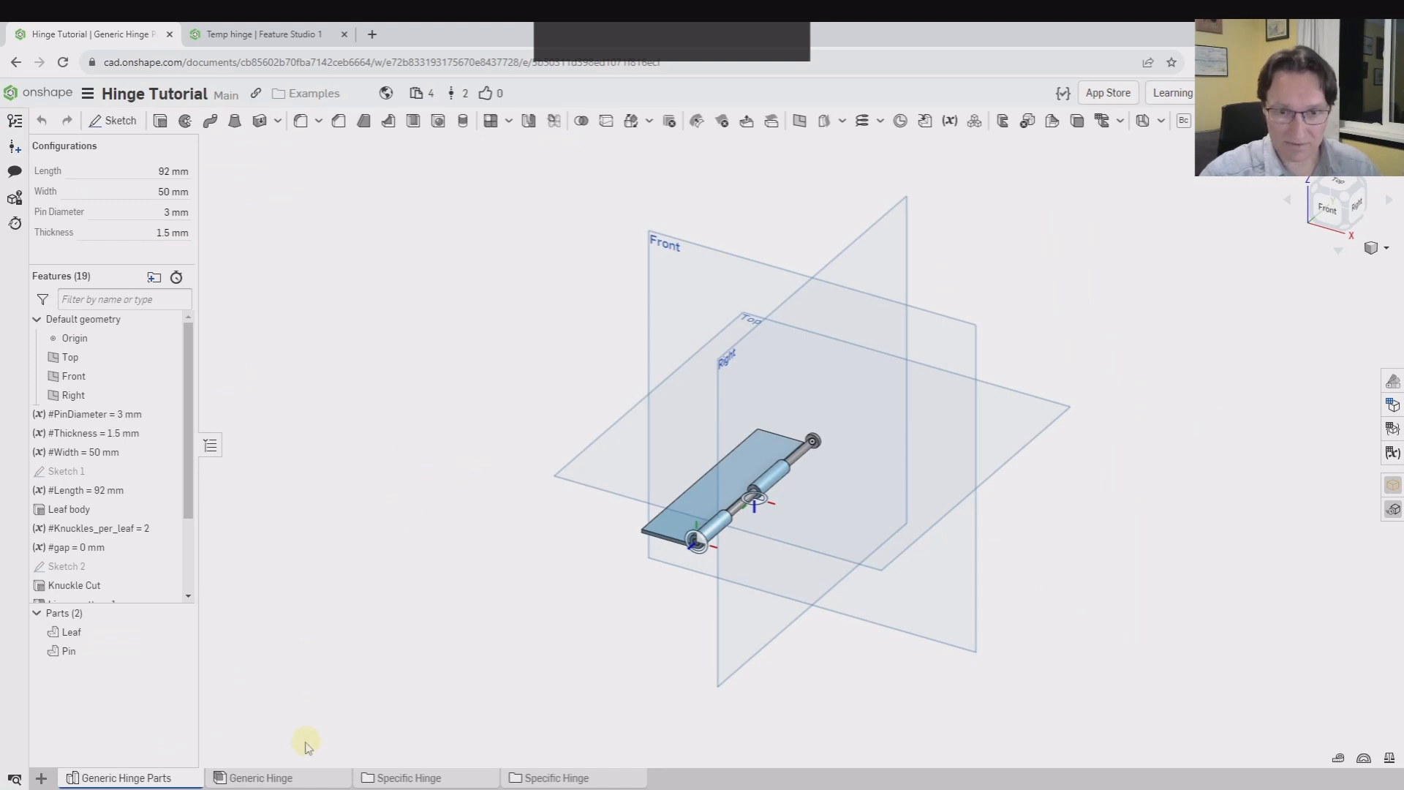
- Open the Specific hinge Part Studio in the second Specific Hinge folder and edit its Derived 1 feature
{"action": "left_click", "coordinate": [552, 779]}
{"action": "left_click", "coordinate": [234, 778]}
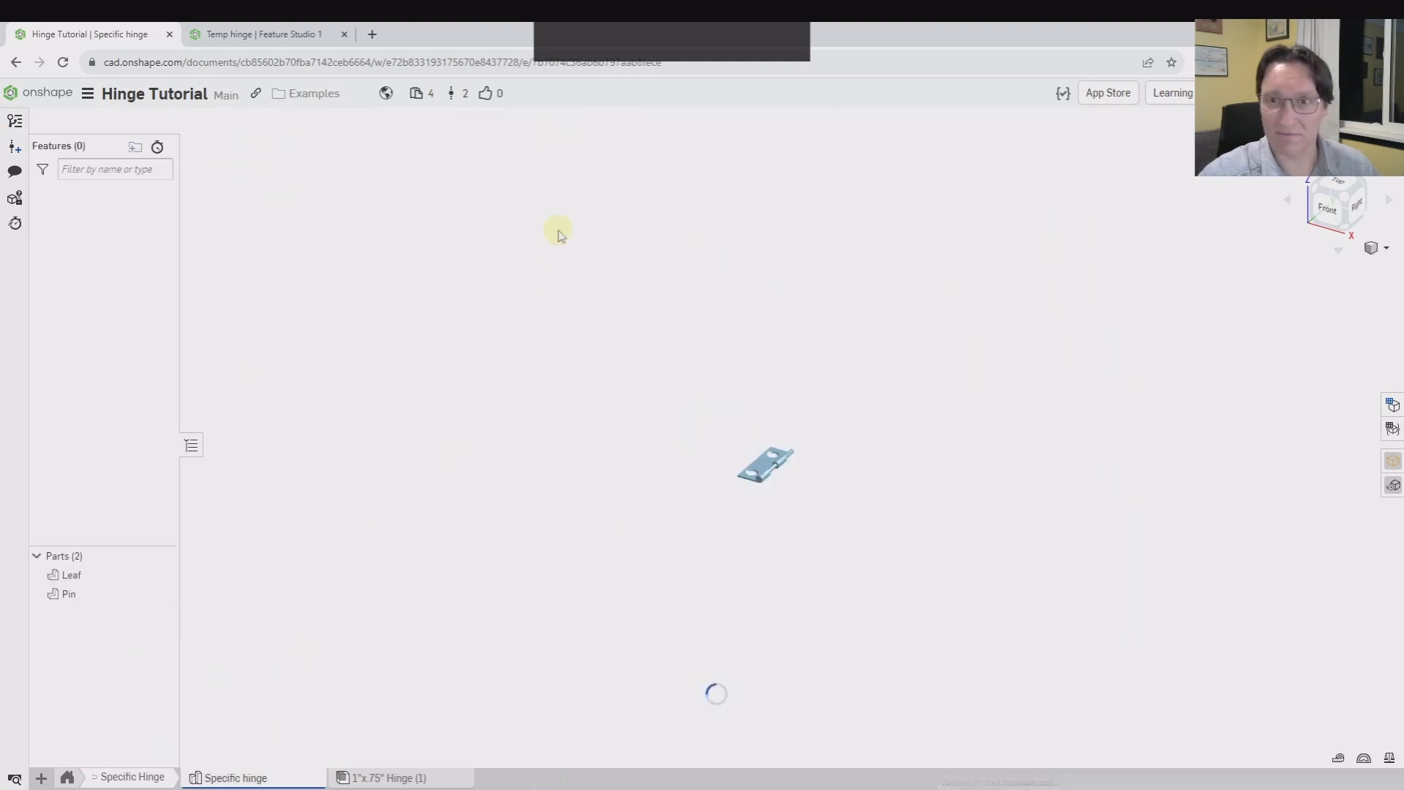
{"action": "left_click", "coordinate": [81, 286]}
{"action": "double_click", "coordinate": [80, 285]}
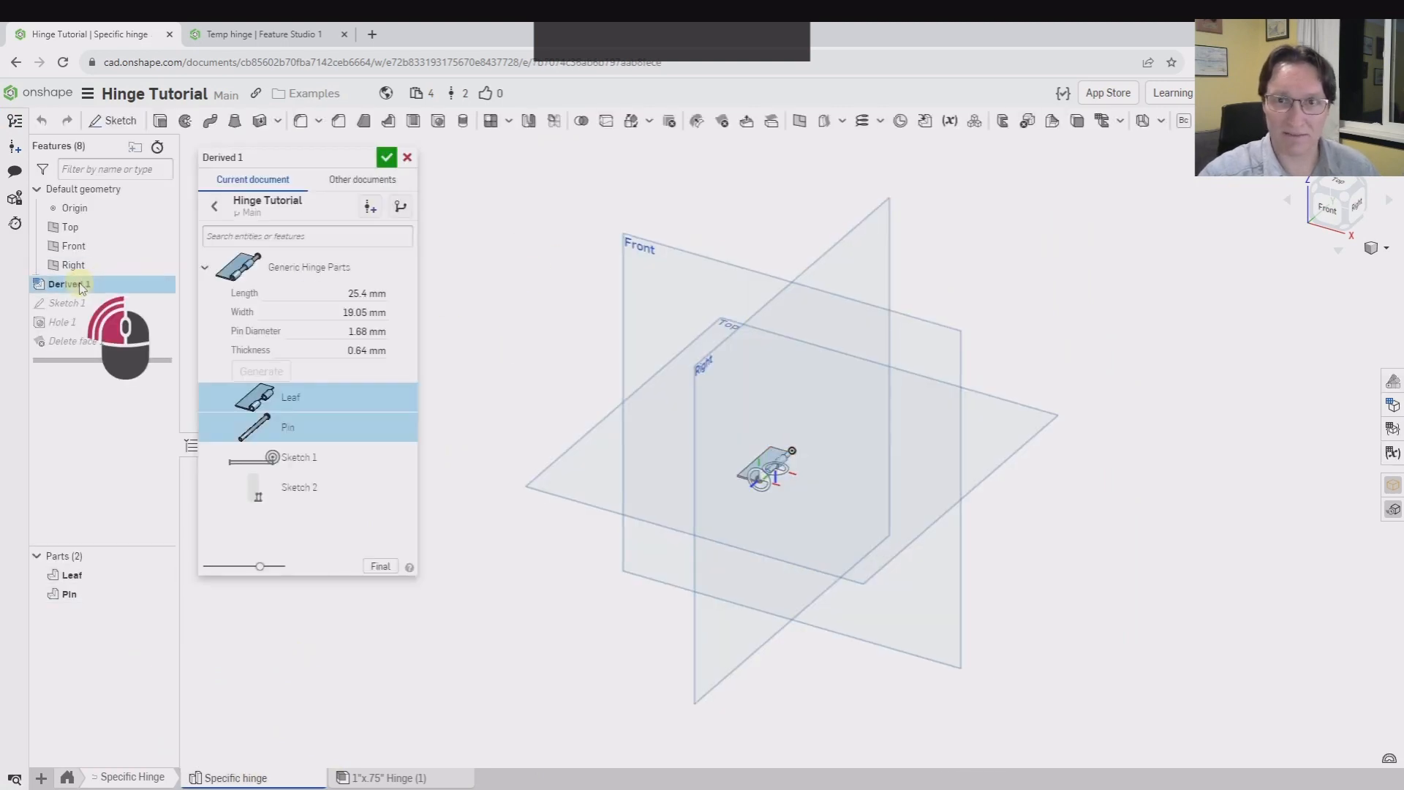
- Set the derived hinge's length to 2 mm and width to 1 mm, and accept the feature
{"action": "left_click", "coordinate": [325, 296]}
{"action": "type", "text": "2"}
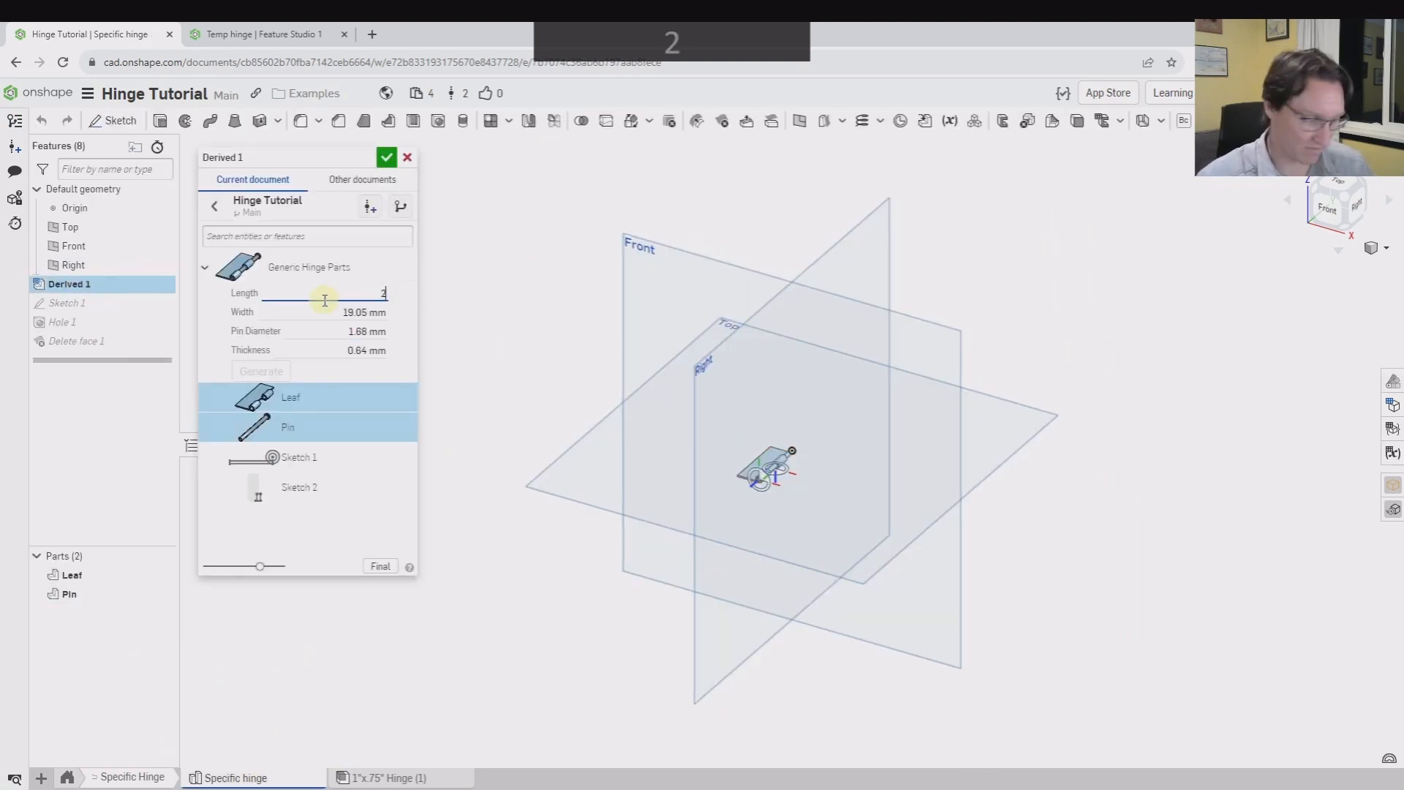
{"action": "key", "text": "Tab"}
{"action": "type", "text": "1"}
{"action": "key", "text": "Return"}
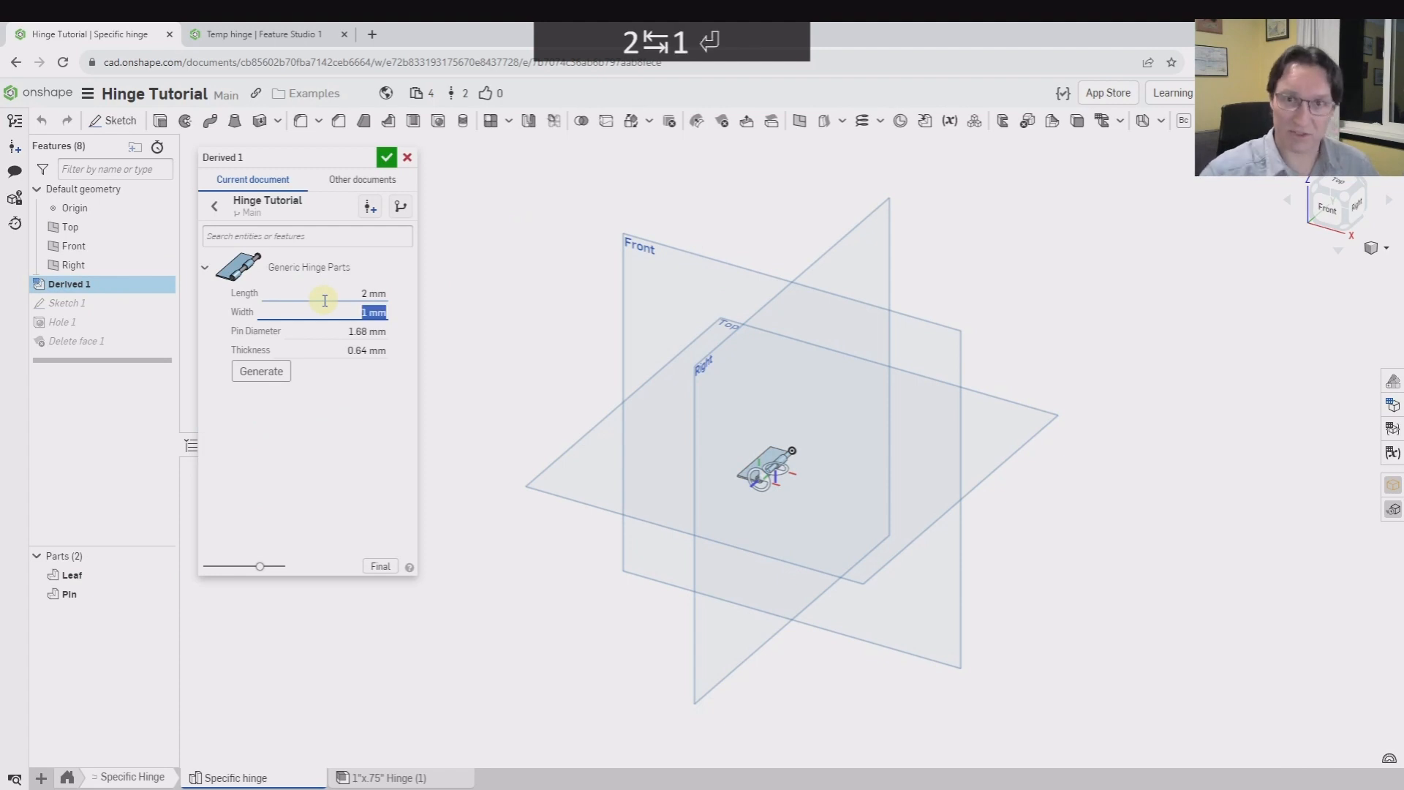
{"action": "left_click", "coordinate": [386, 159]}
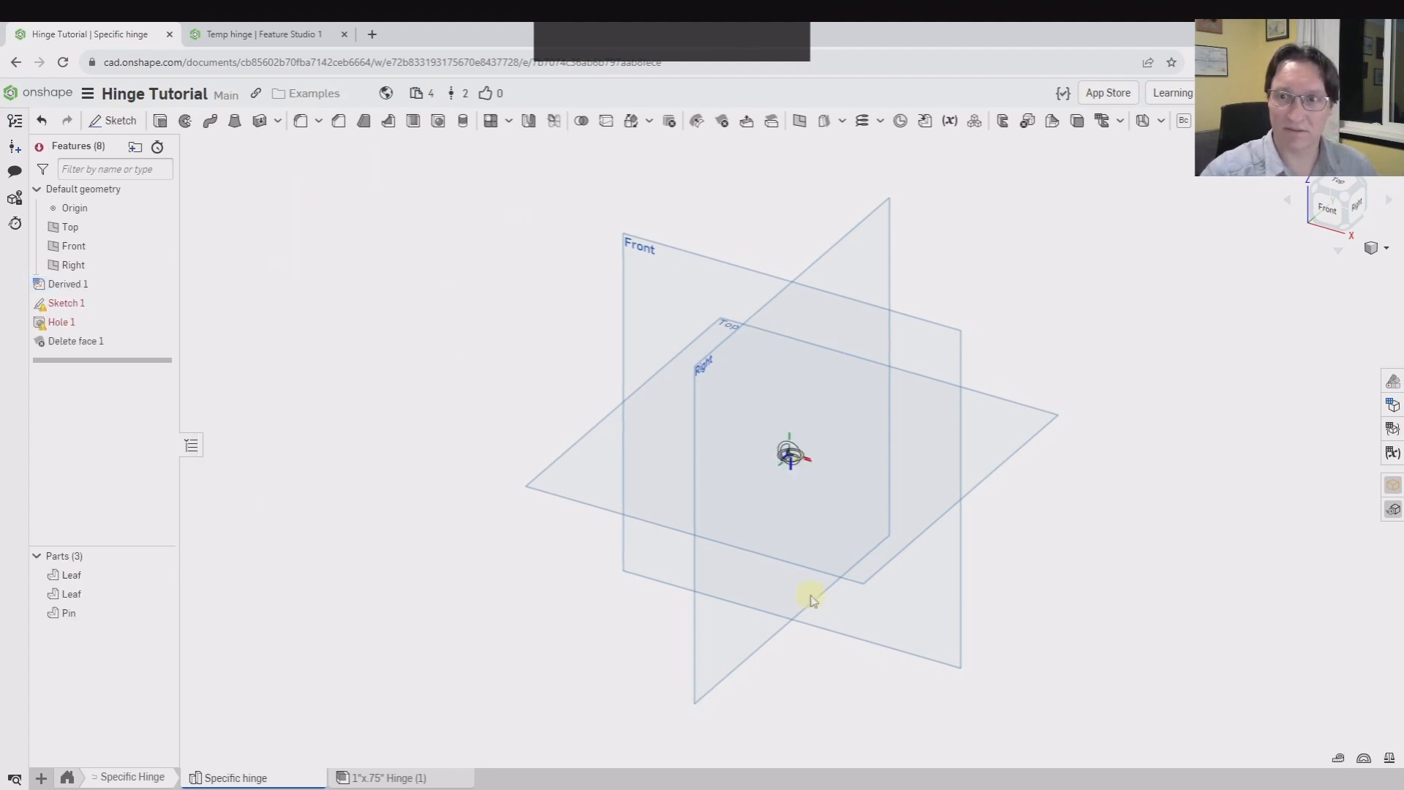
- Edit Derived 1 again, setting the hinge's length to 2 in and width to 1 in
{"action": "double_click", "coordinate": [80, 284]}
{"action": "left_click", "coordinate": [327, 292]}
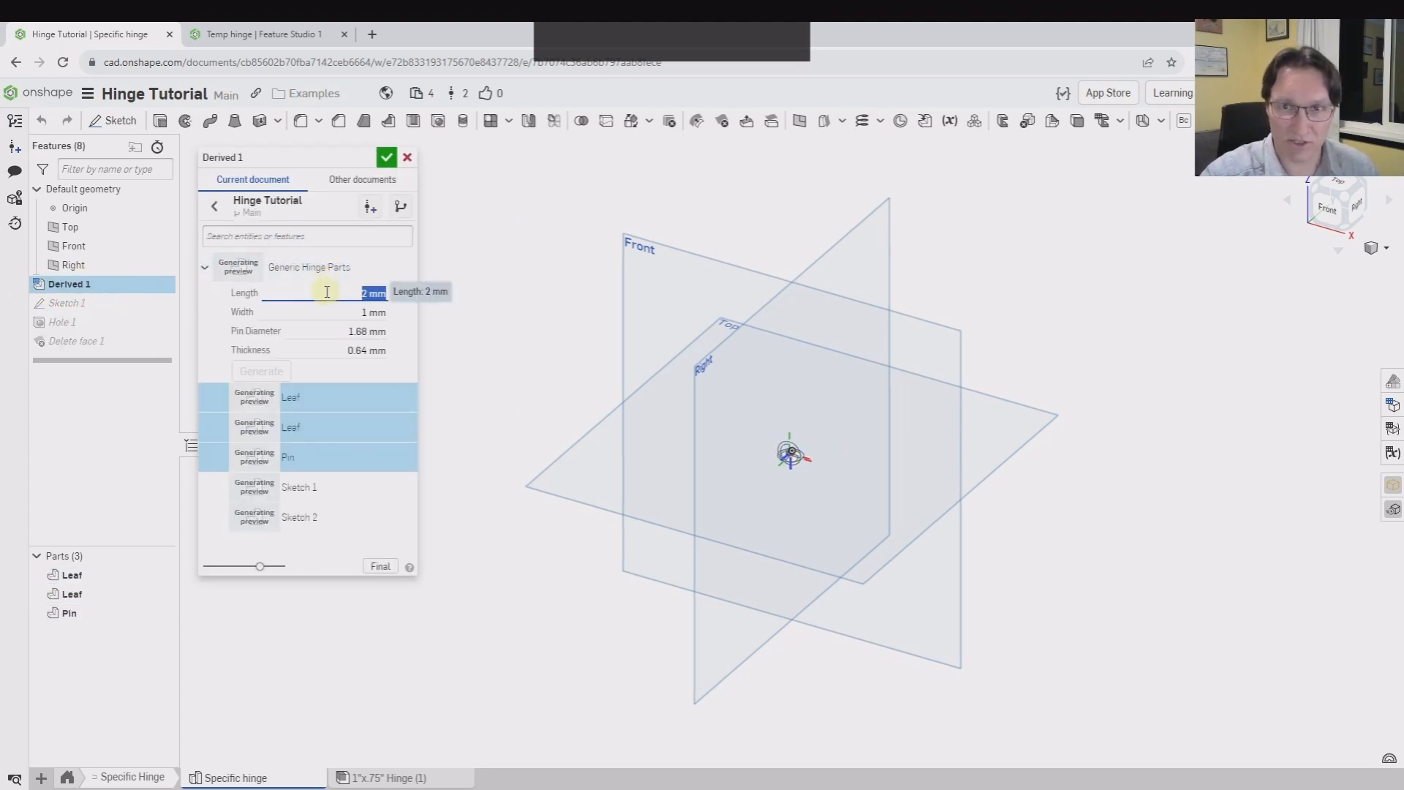
{"action": "type", "text": "2in"}
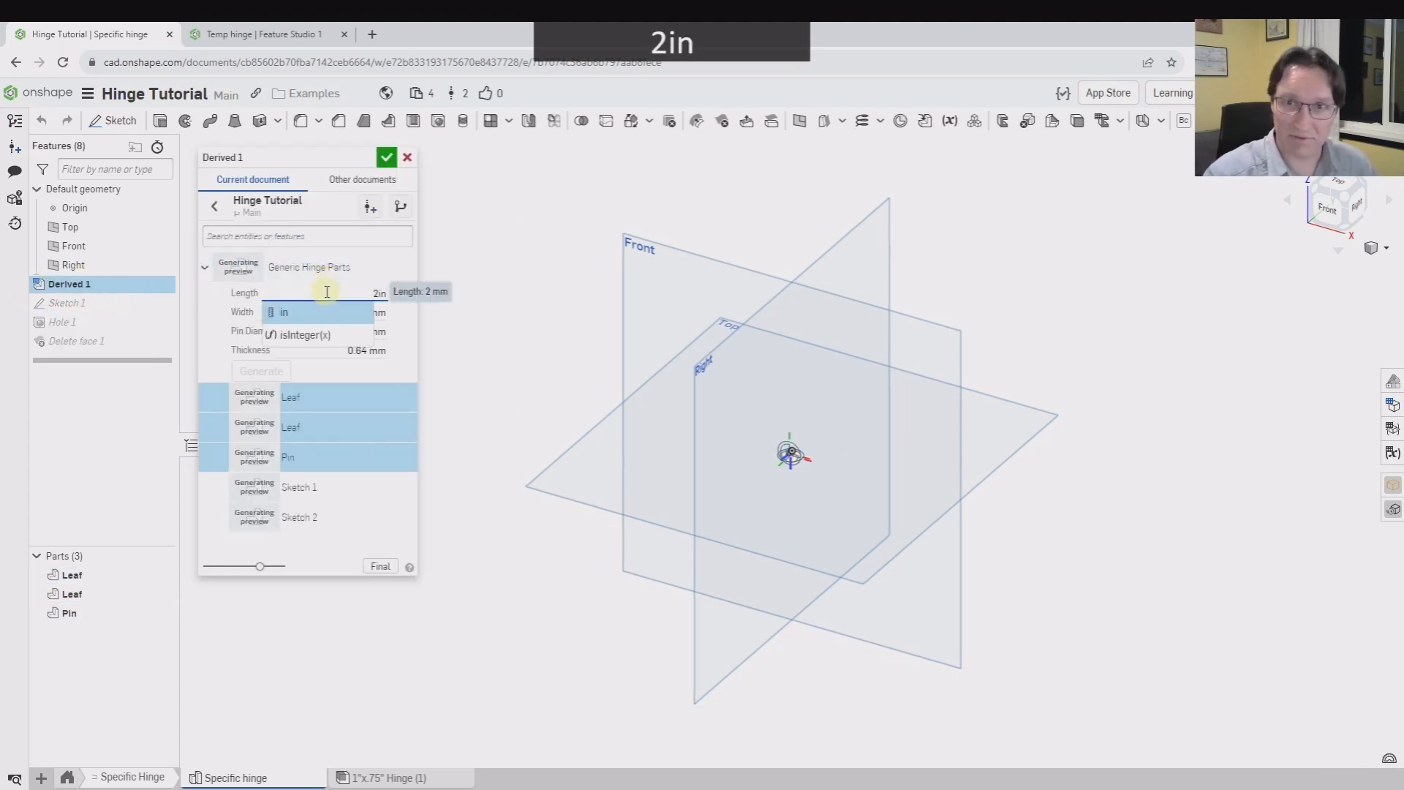
{"action": "key", "text": "Tab"}
{"action": "type", "text": "1in"}
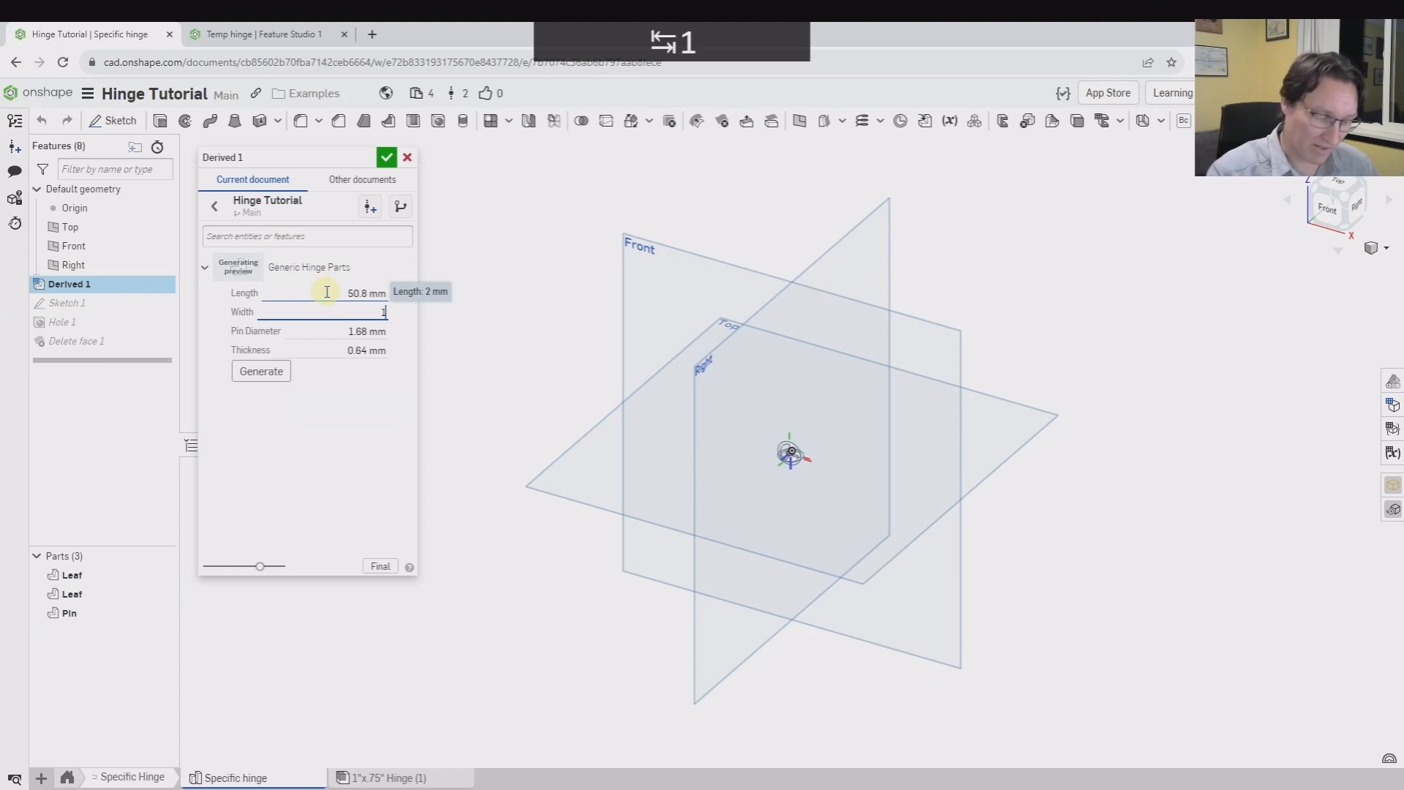
{"action": "key", "text": "Return"}
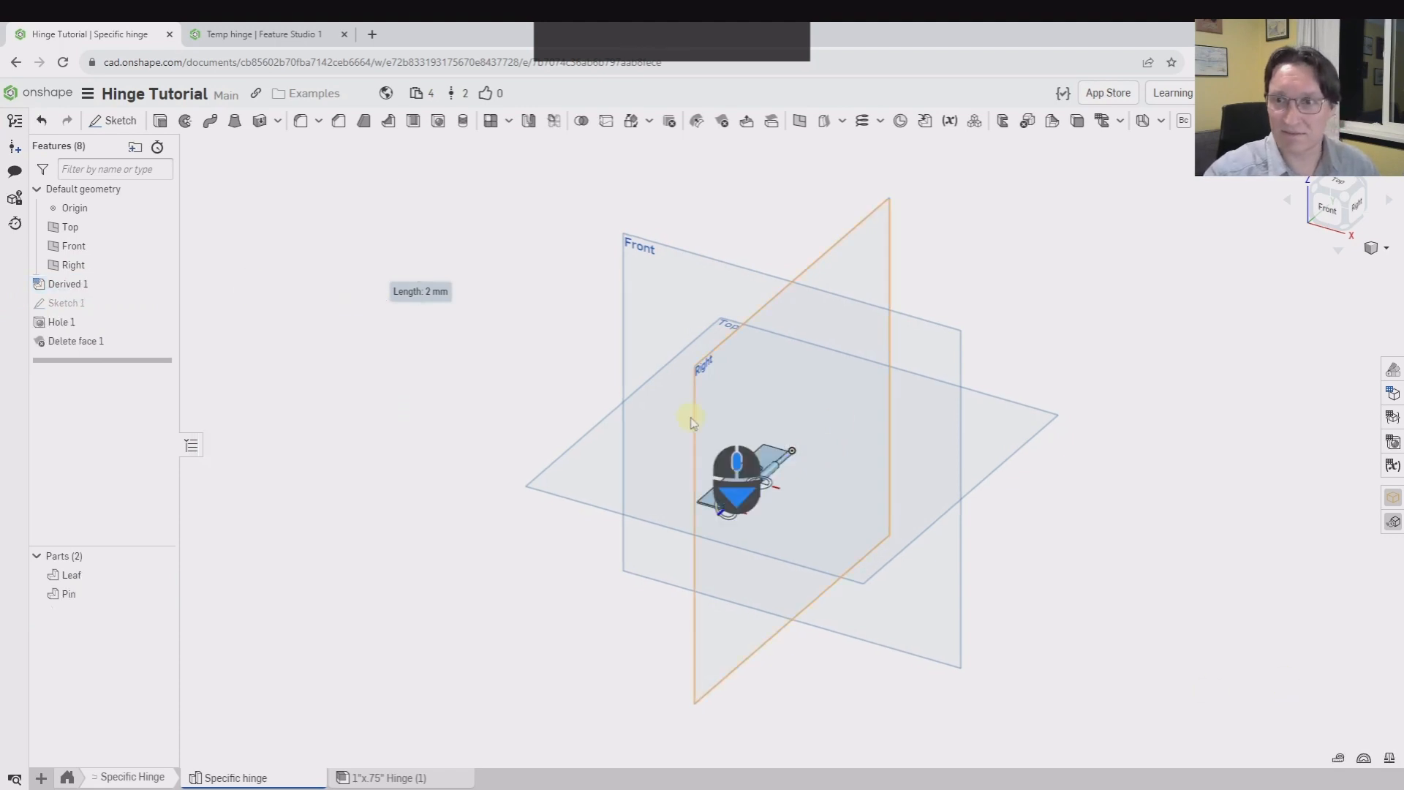
- Open the 1"x.75" Hinge (1) assembly and inspect the resized hinge from above
{"action": "left_click", "coordinate": [355, 781]}
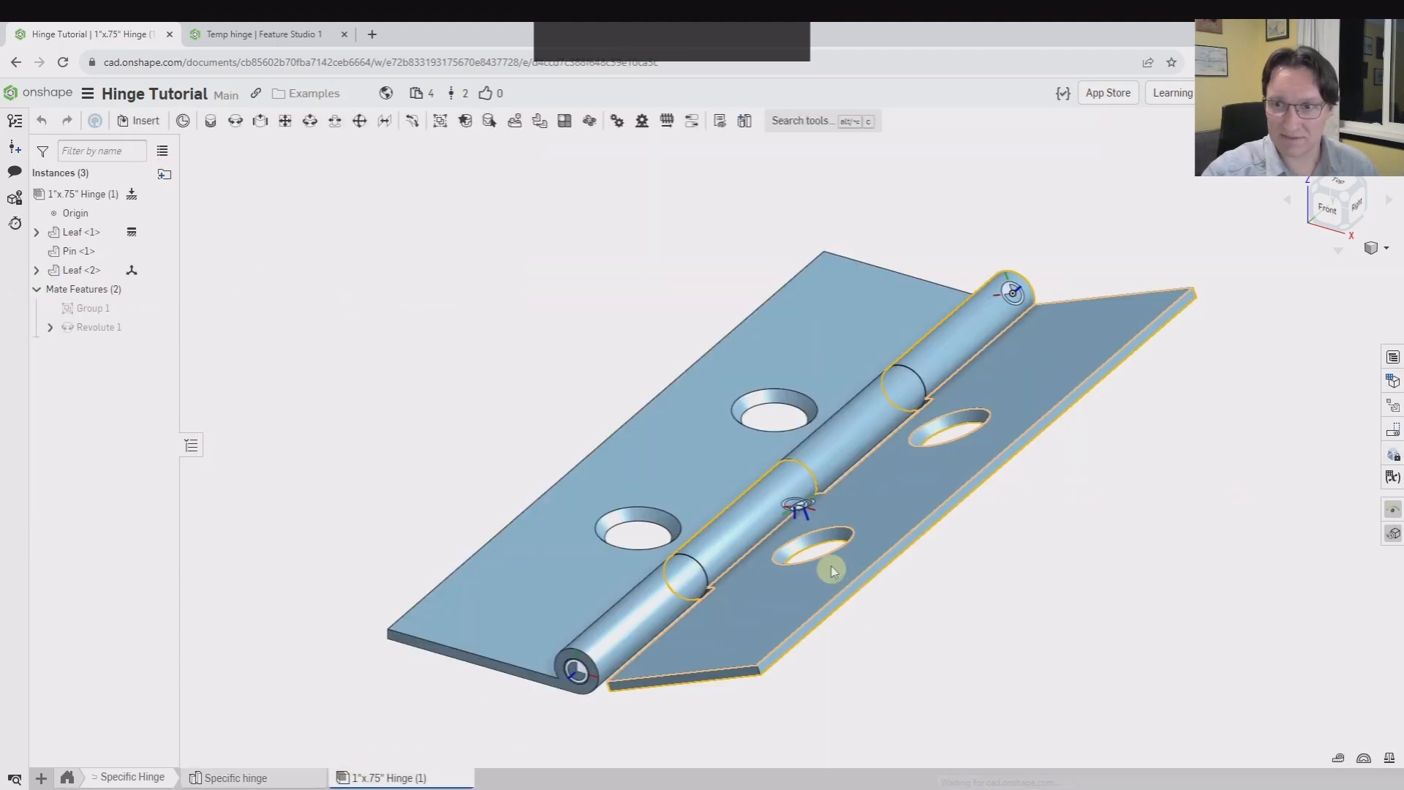
{"action": "right_click_drag", "start_coordinate": [746, 380], "coordinate": [783, 525]}
{"action": "scroll", "coordinate": [783, 525], "scroll_direction": "up", "scroll_amount": 3}
{"action": "middle_click_drag", "start_coordinate": [786, 486], "coordinate": [783, 402]}
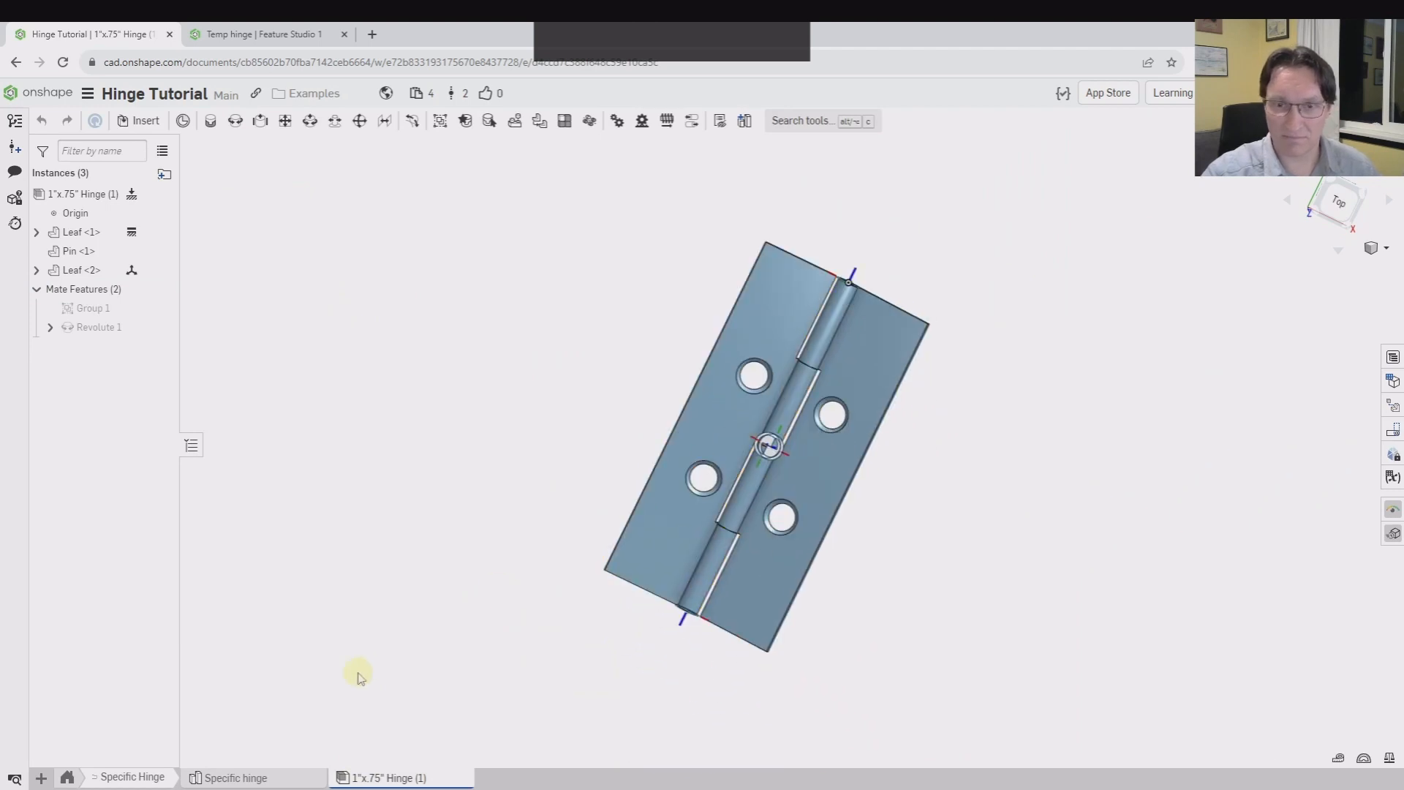
- Open the 1"x.75" Hinge assembly in the first Specific Hinge folder and inspect it for comparison
{"action": "left_click", "coordinate": [67, 778]}
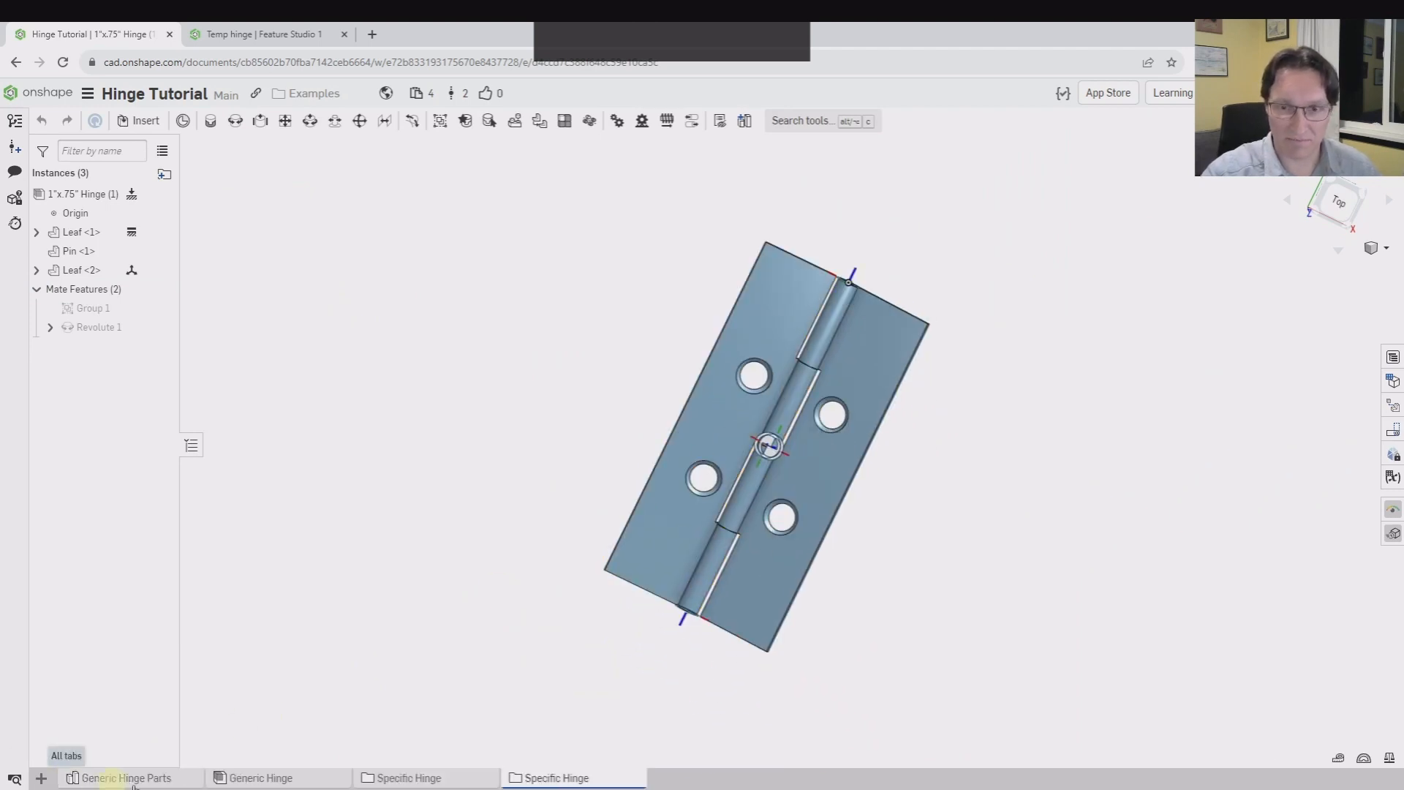
{"action": "left_click", "coordinate": [430, 780]}
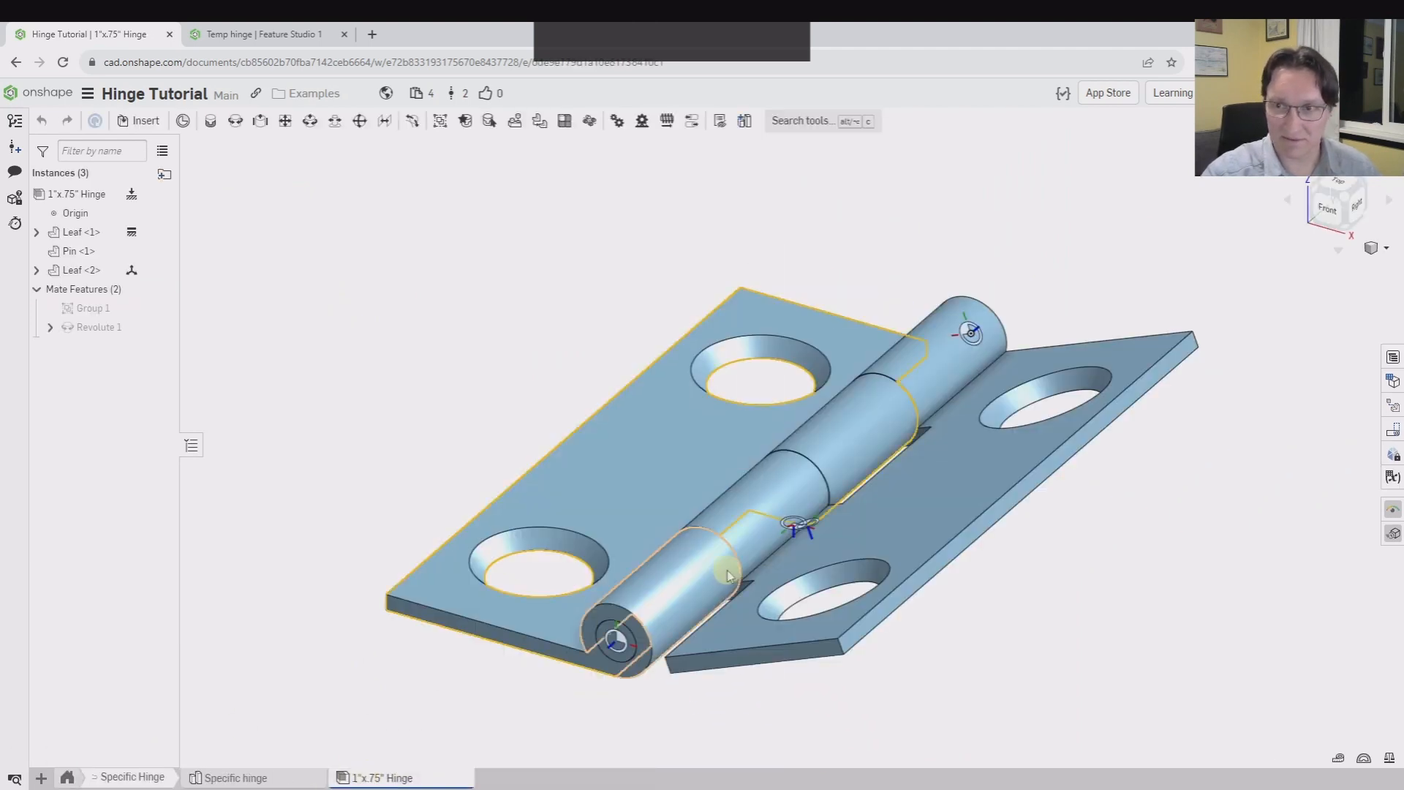
{"action": "scroll", "coordinate": [731, 380], "scroll_direction": "up", "scroll_amount": 3}
{"action": "right_click_drag", "start_coordinate": [729, 377], "coordinate": [684, 494]}
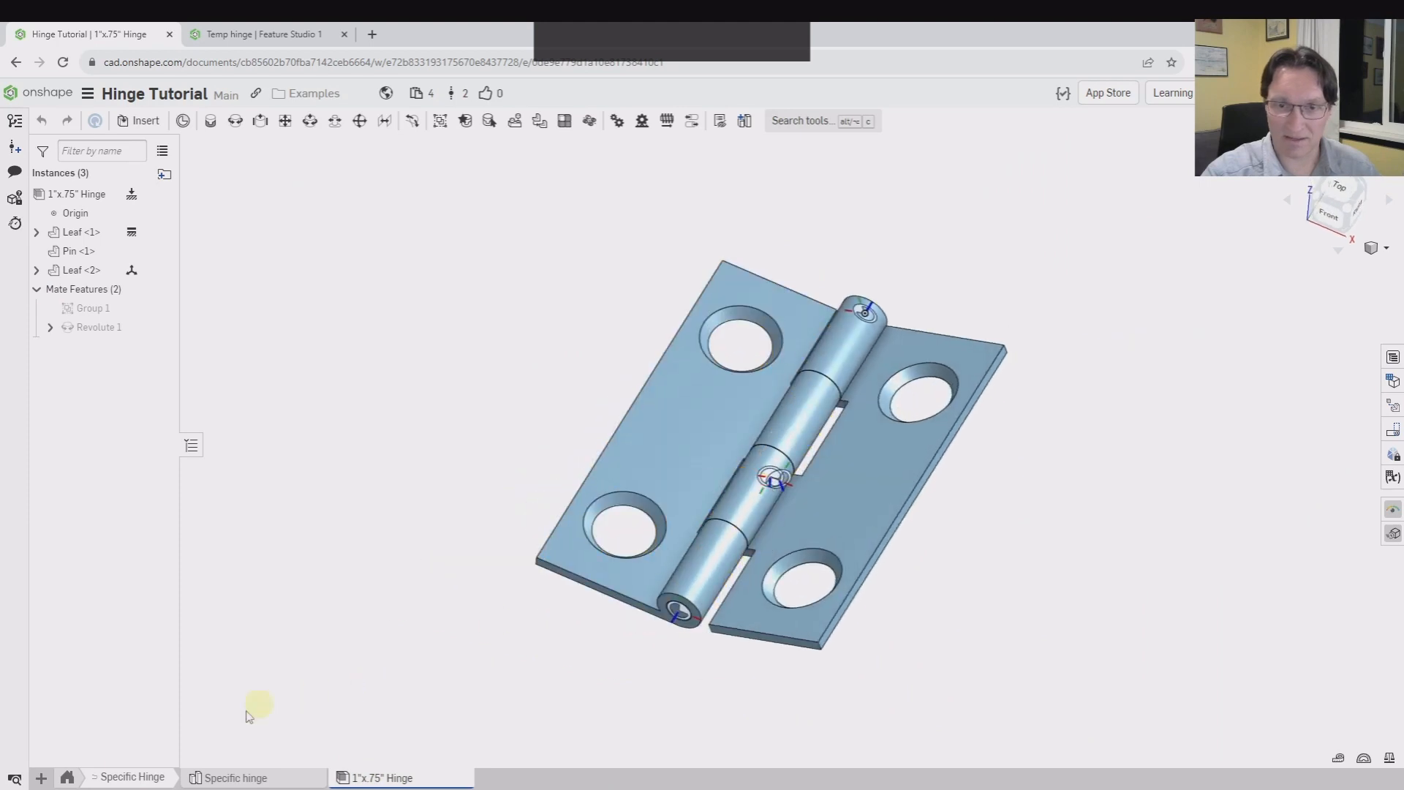
- Show the second Specific Hinge folder's tabs again and collapse the open assembly's Mate Features list
{"action": "left_click", "coordinate": [67, 778]}
{"action": "left_click", "coordinate": [532, 778]}
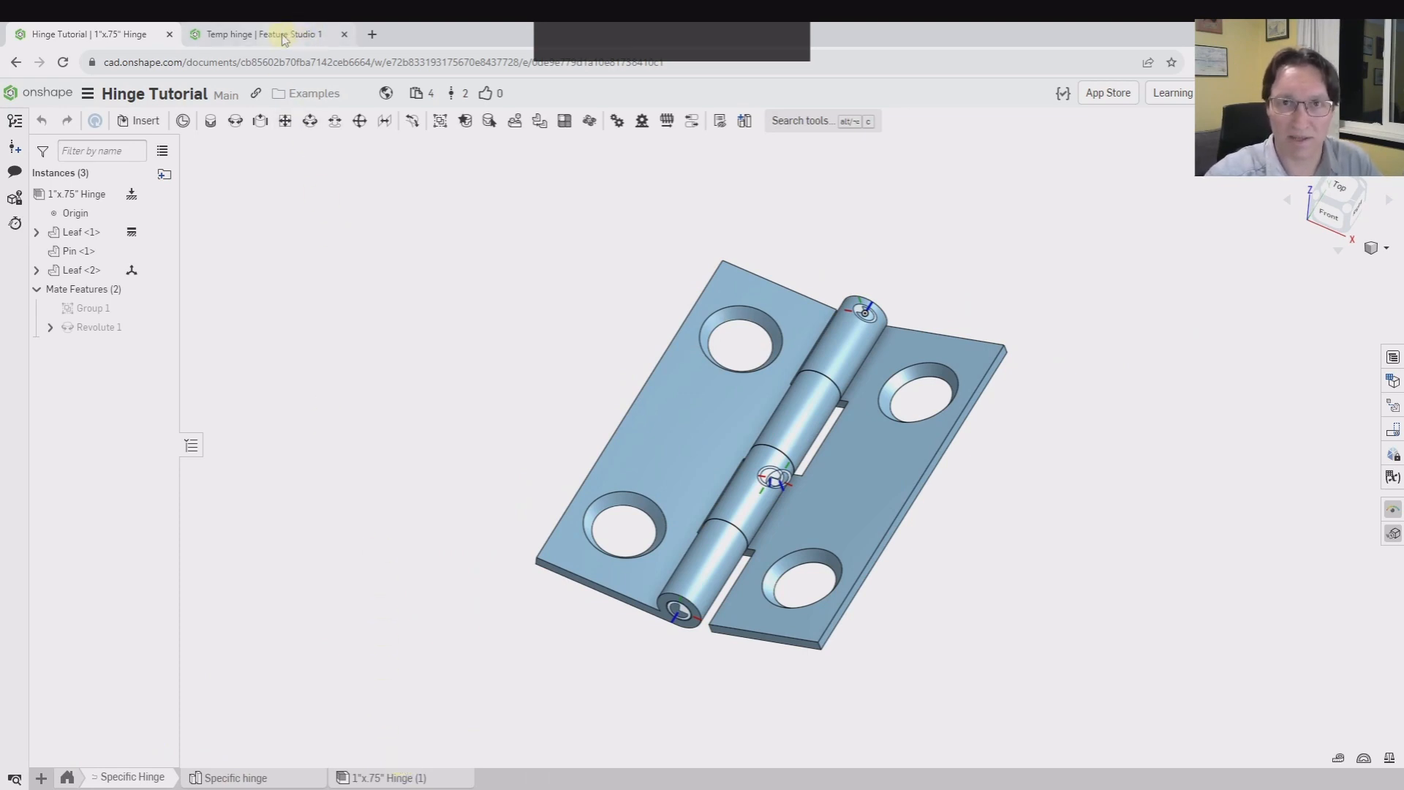
{"action": "scroll", "coordinate": [448, 495], "scroll_direction": "down", "scroll_amount": 3}
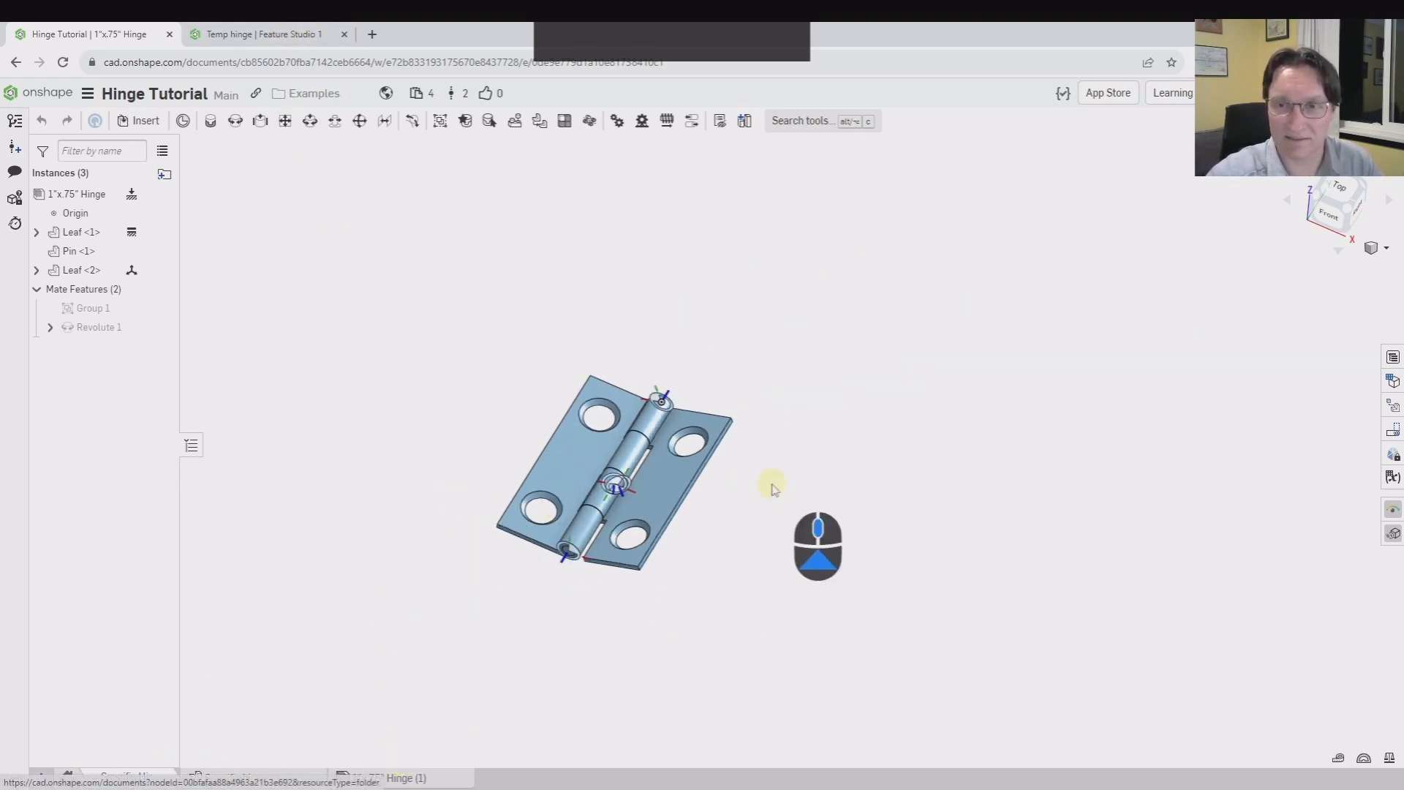
{"action": "scroll", "coordinate": [607, 512], "scroll_direction": "up", "scroll_amount": 1}
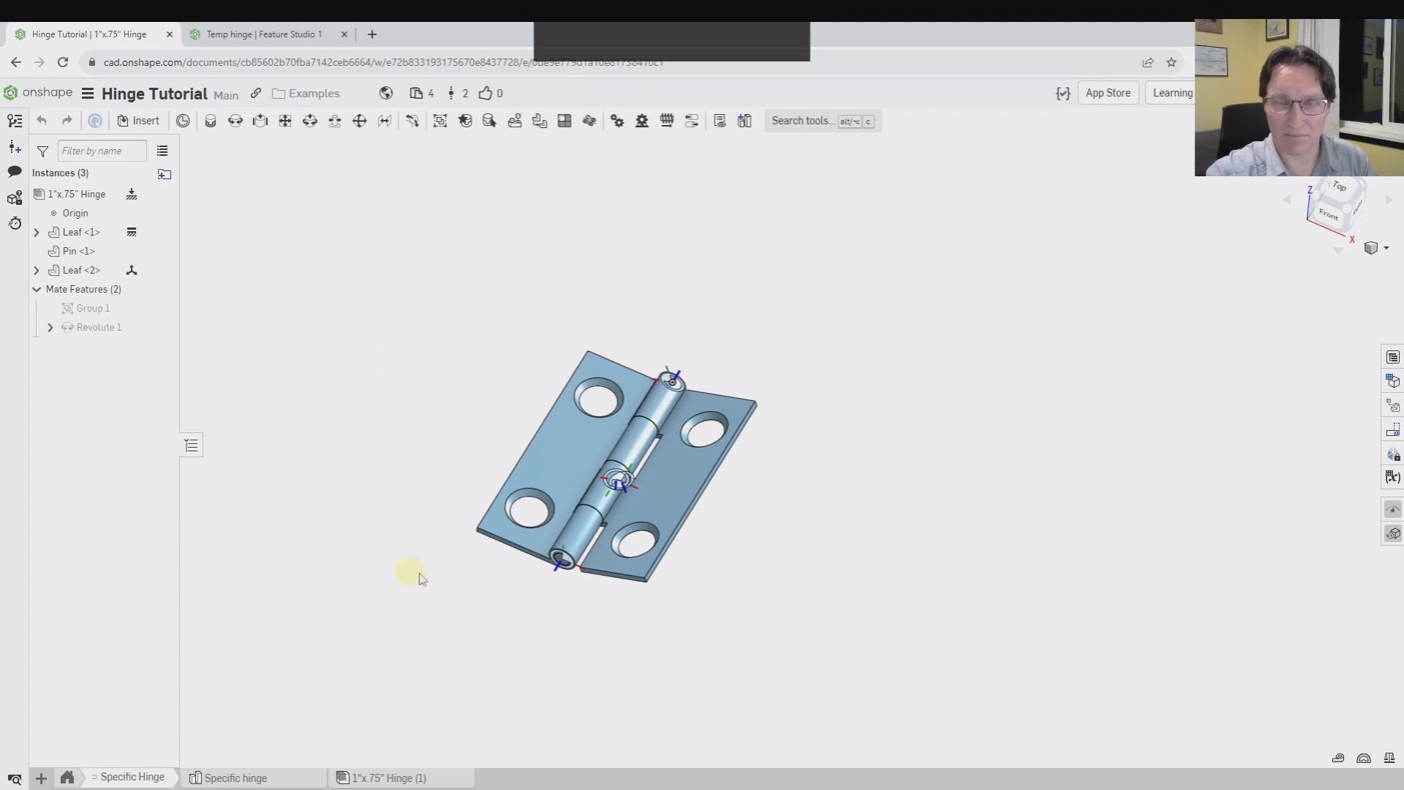
{"action": "left_click", "coordinate": [36, 289]}
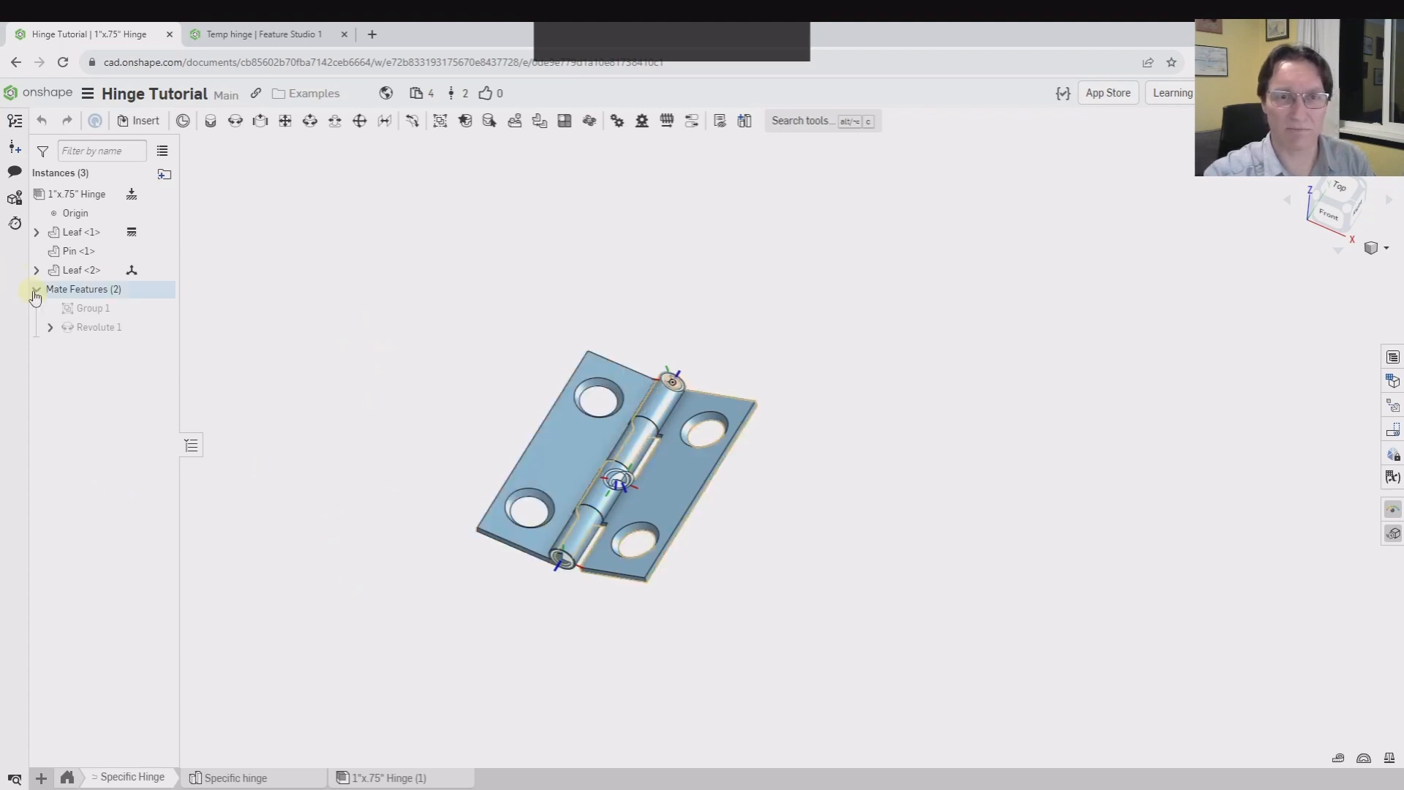
{"action": "scroll", "coordinate": [755, 495], "scroll_direction": "down", "scroll_amount": 3}
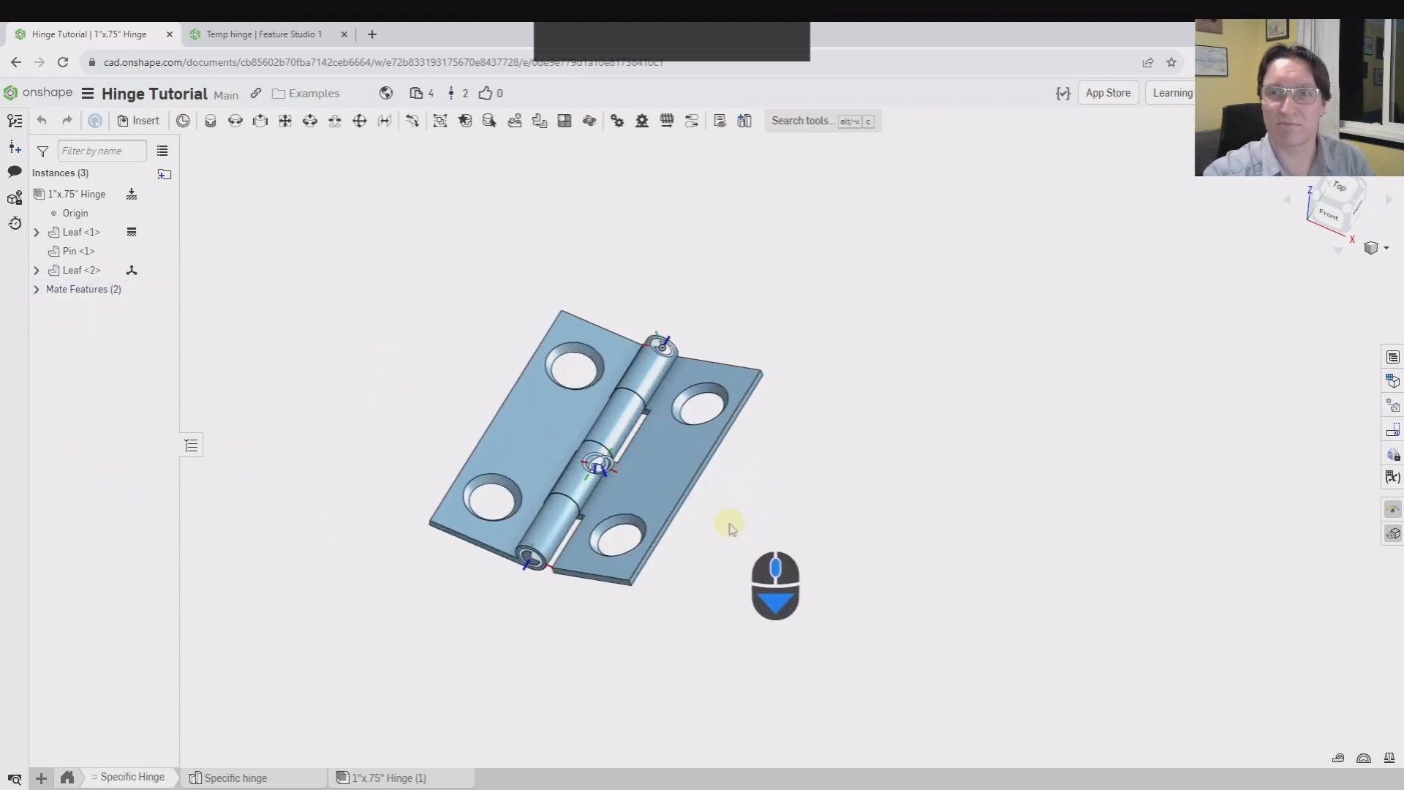